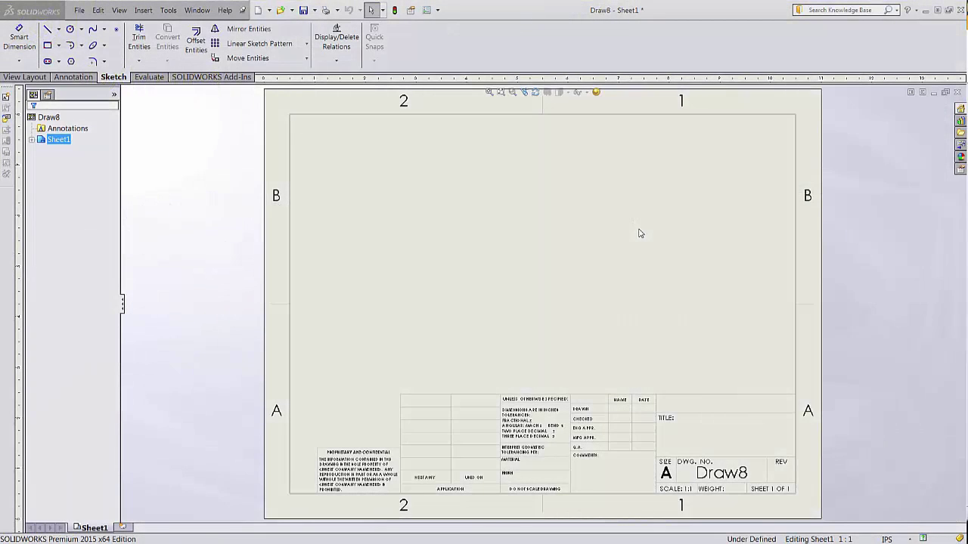
Check the document's unit system under Document Properties, then close the options dialog.
{"action": "left_click", "coordinate": [426, 11]}
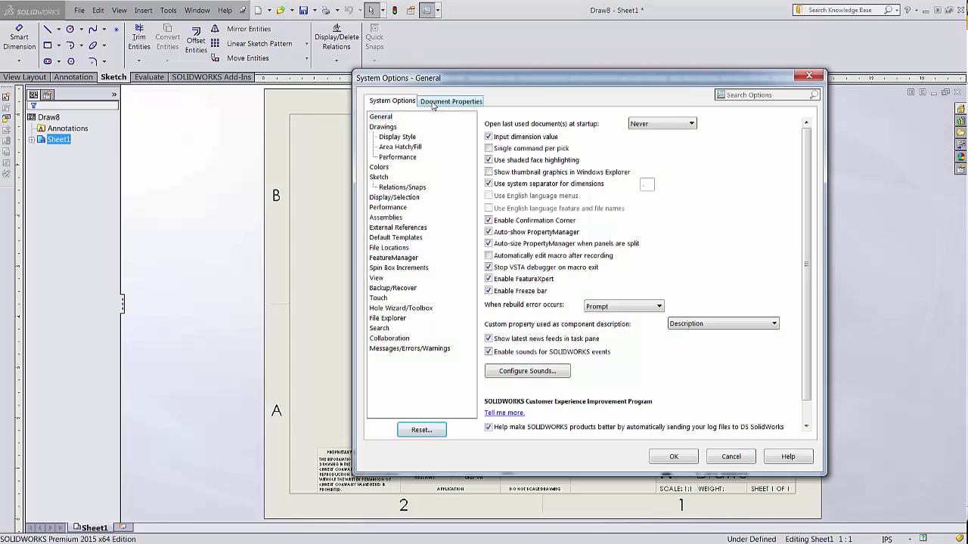
{"action": "left_click", "coordinate": [435, 102]}
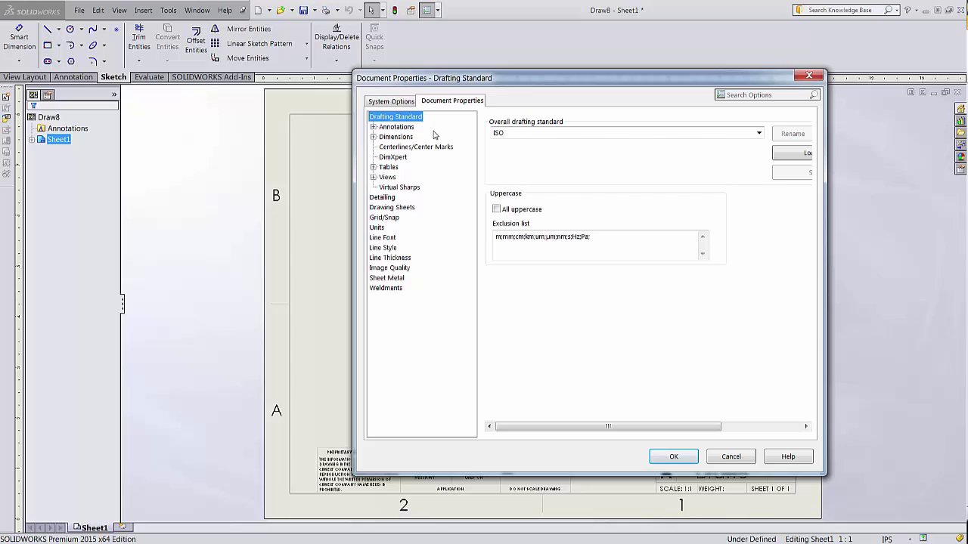
{"action": "left_click", "coordinate": [420, 137]}
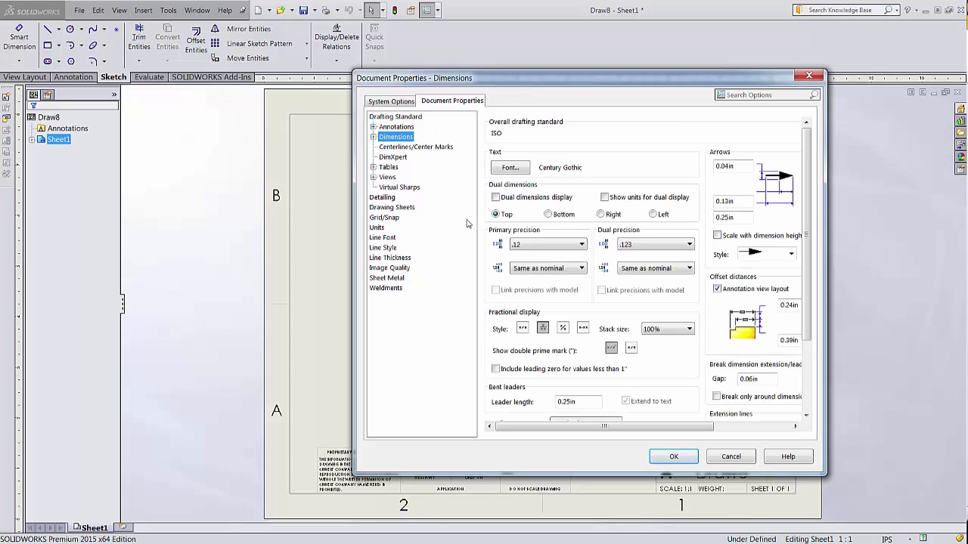
{"action": "left_click", "coordinate": [377, 227]}
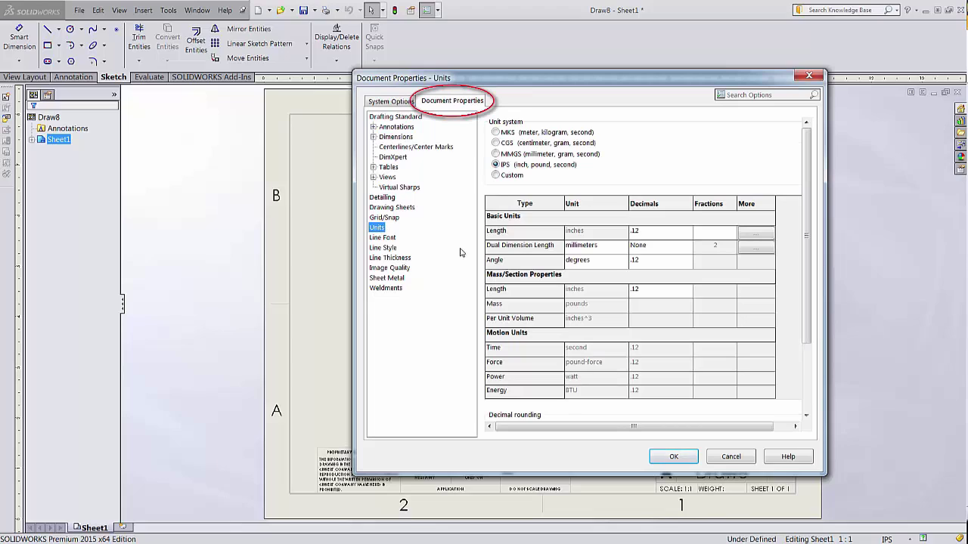
{"action": "left_click", "coordinate": [673, 457]}
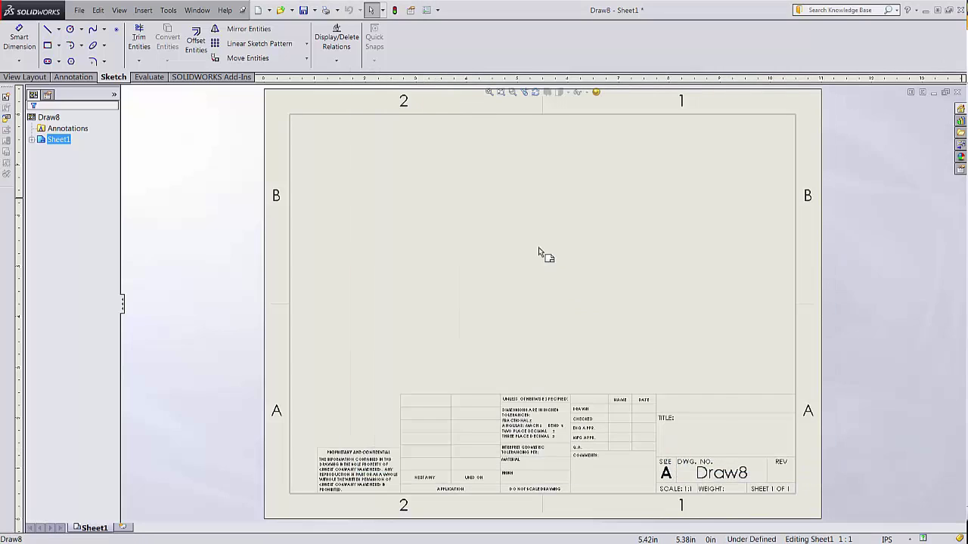
Review the sheet's Sheet Properties and accept them with OK.
{"action": "right_click", "coordinate": [538, 252]}
{"action": "left_click", "coordinate": [573, 391]}
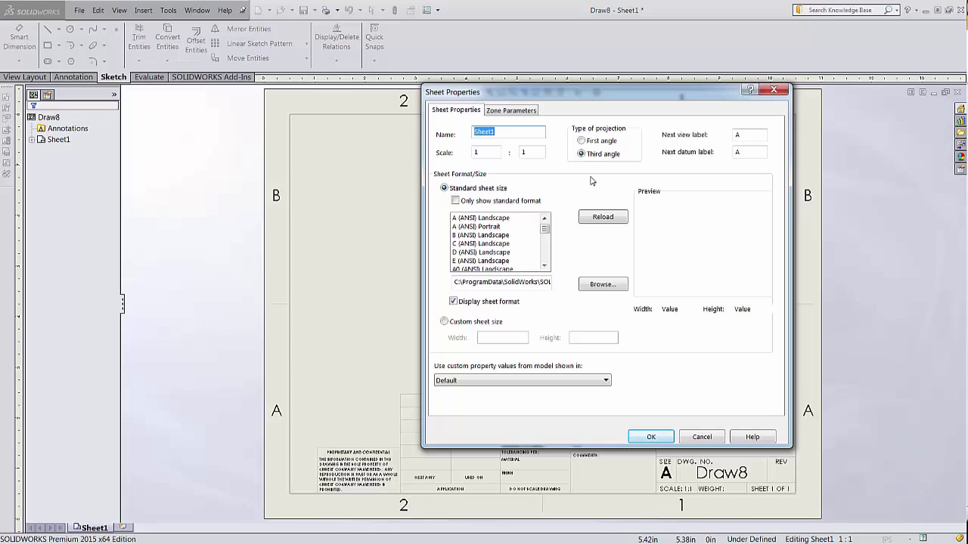
{"action": "left_click", "coordinate": [651, 438]}
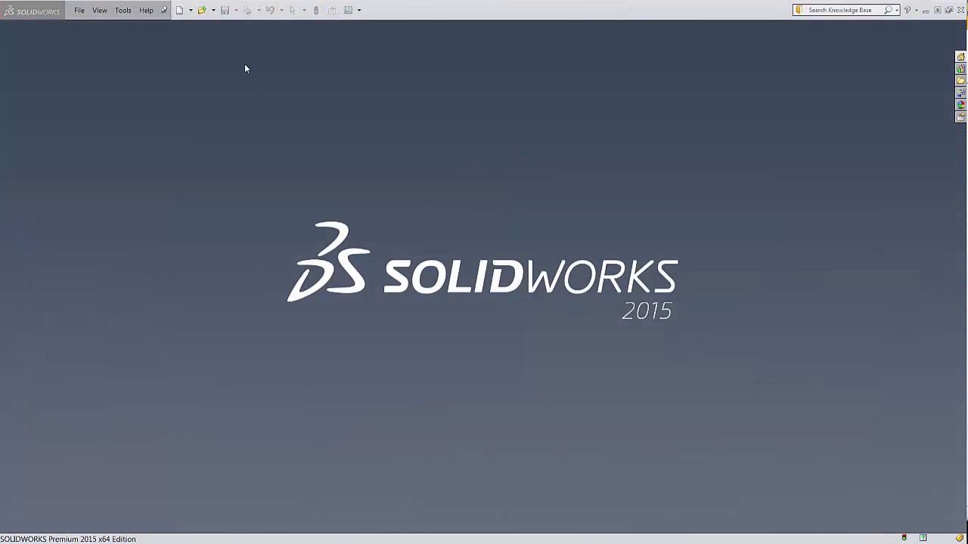
Open 'title block 80mm x 80mm.dxf' from the titleblocks folder.
{"action": "left_click", "coordinate": [202, 10]}
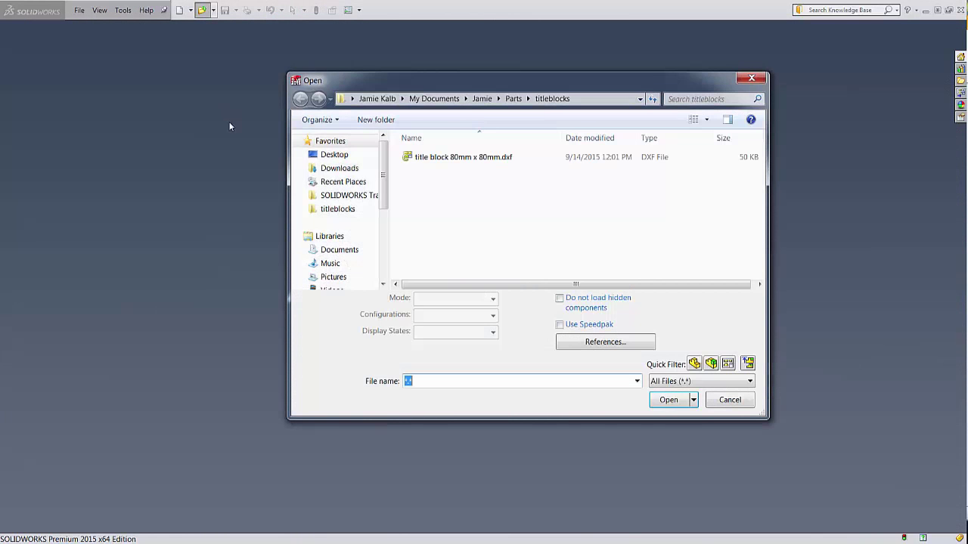
{"action": "left_click", "coordinate": [321, 209]}
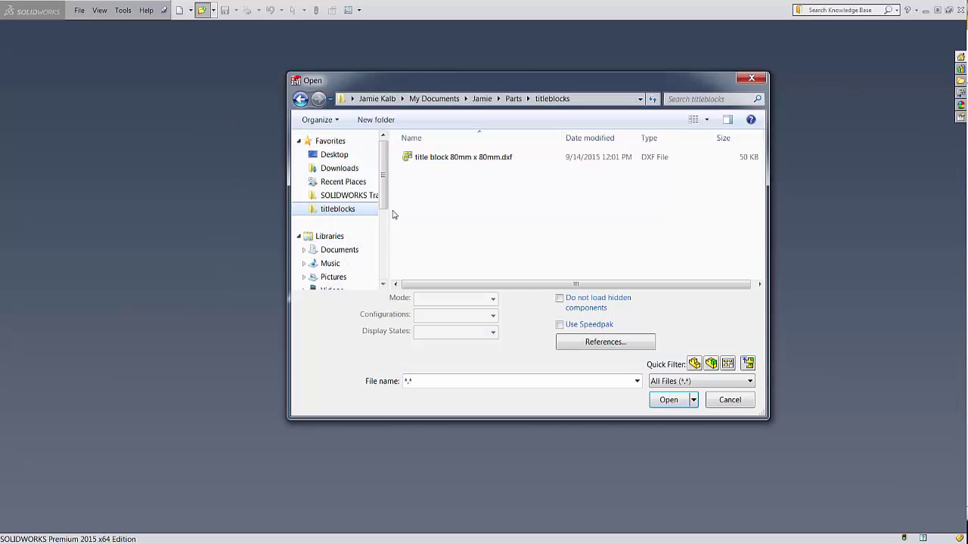
{"action": "double_click", "coordinate": [432, 159]}
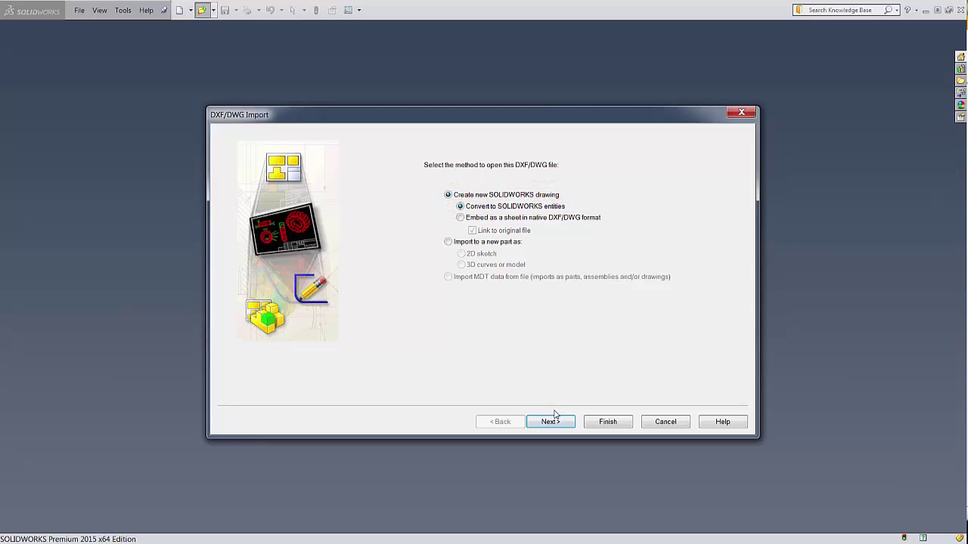
Import it as a new drawing, mapping layer 0 to the sheet format.
{"action": "left_click", "coordinate": [552, 420]}
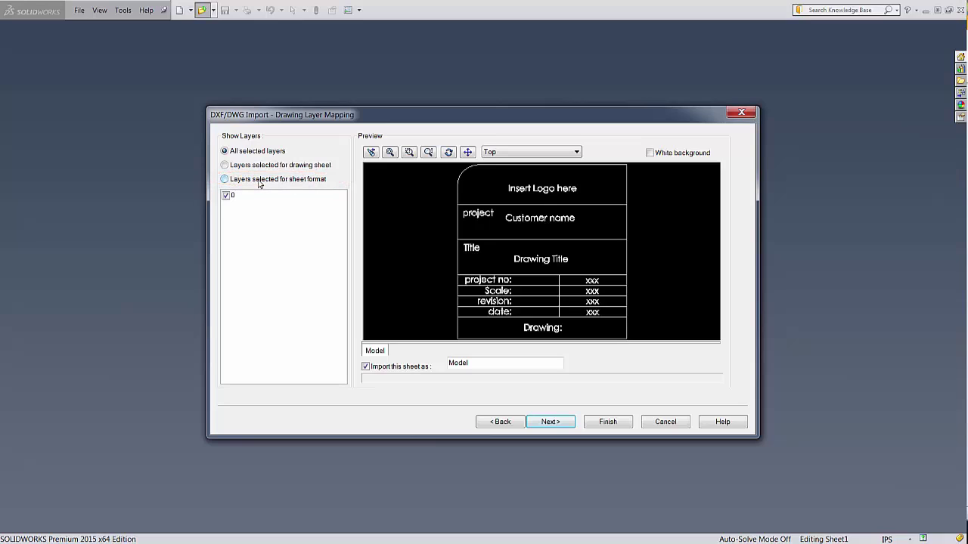
{"action": "left_click", "coordinate": [255, 186]}
{"action": "left_click", "coordinate": [225, 195]}
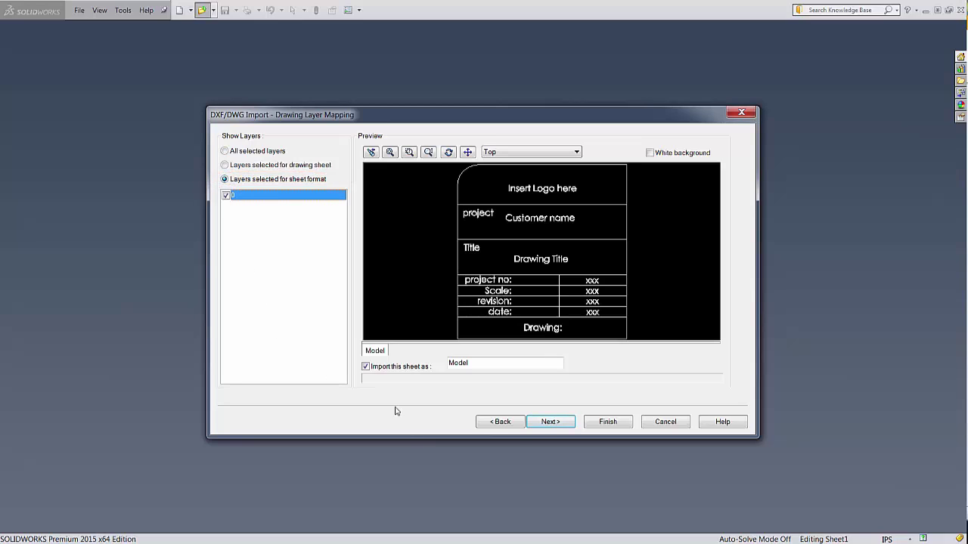
Set import data units to Millimeters, paper size B - Landscape, and the Drawing template.
{"action": "left_click", "coordinate": [538, 424]}
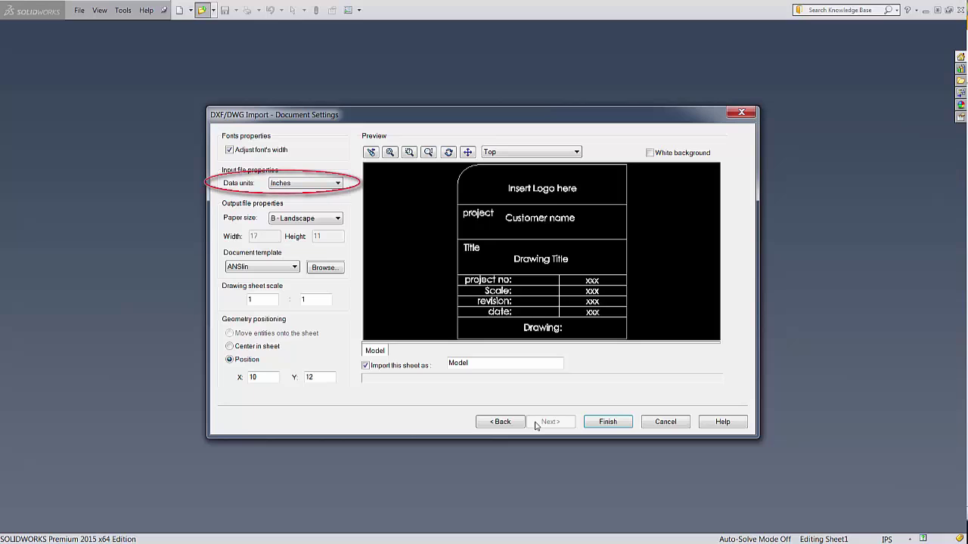
{"action": "left_click", "coordinate": [334, 186]}
{"action": "left_click", "coordinate": [325, 218]}
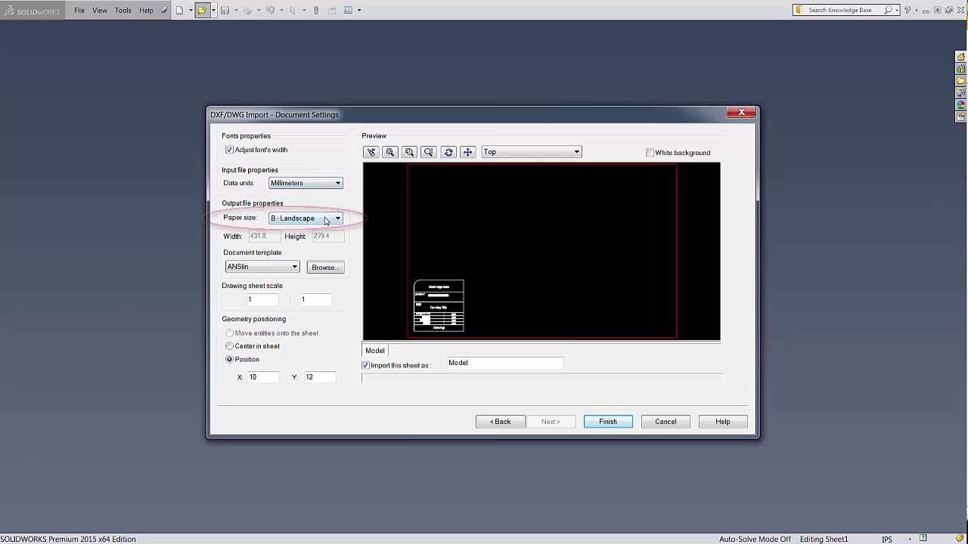
{"action": "left_click", "coordinate": [326, 219]}
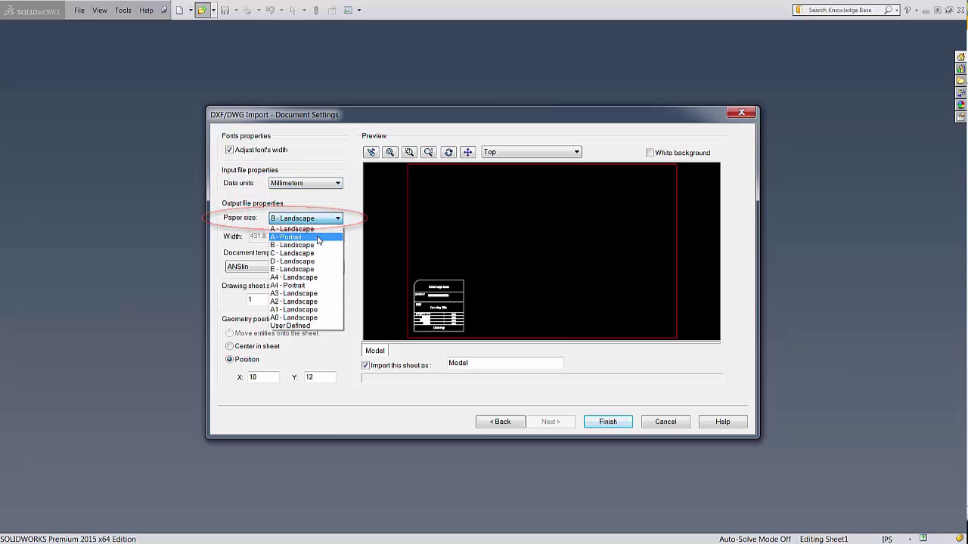
{"action": "left_click", "coordinate": [318, 248]}
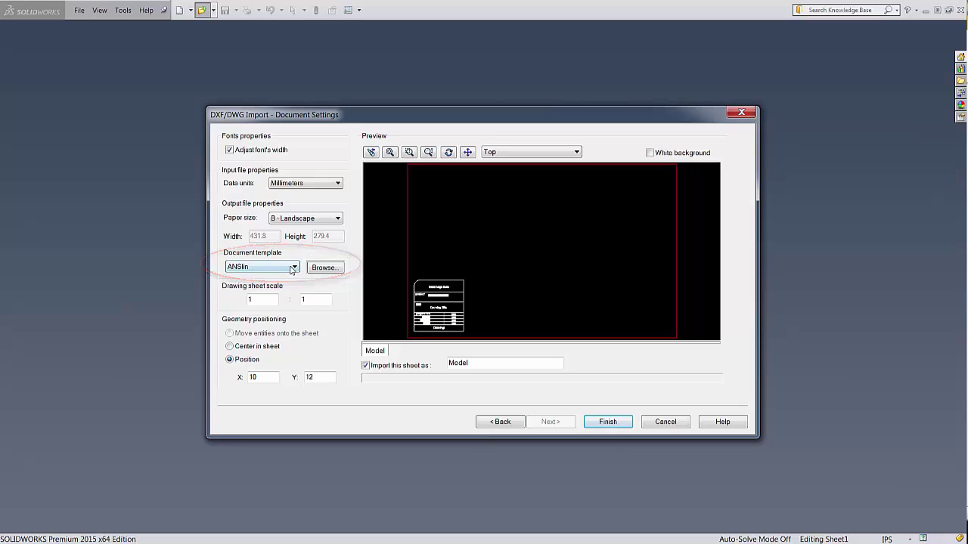
{"action": "left_click", "coordinate": [293, 268]}
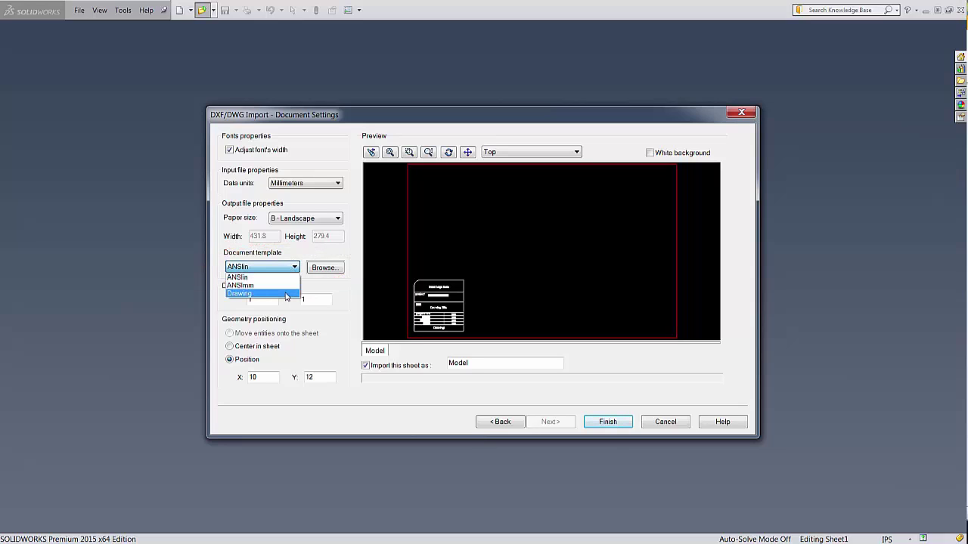
{"action": "left_click", "coordinate": [287, 294]}
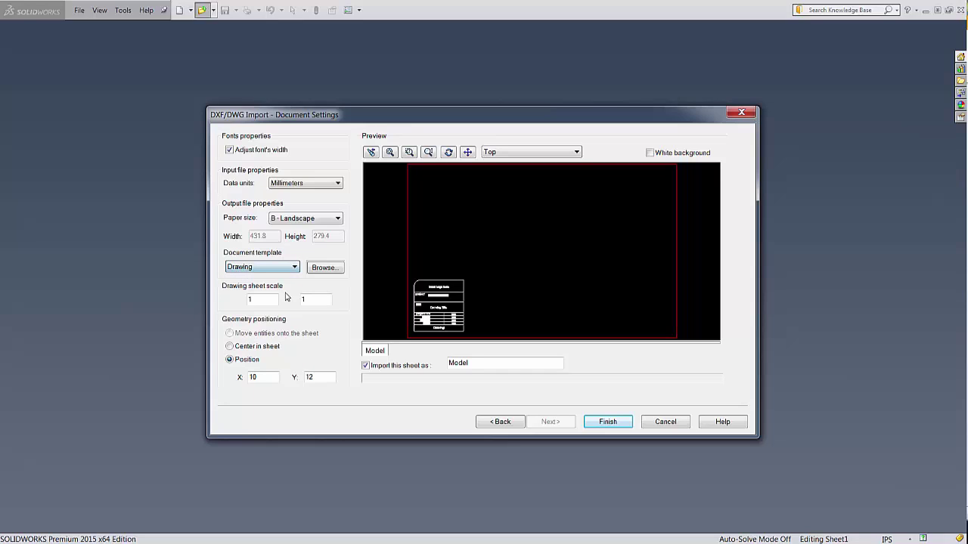
Position the title block by coordinates at the sheet's bottom-right corner and finish the import.
{"action": "left_click", "coordinate": [265, 348]}
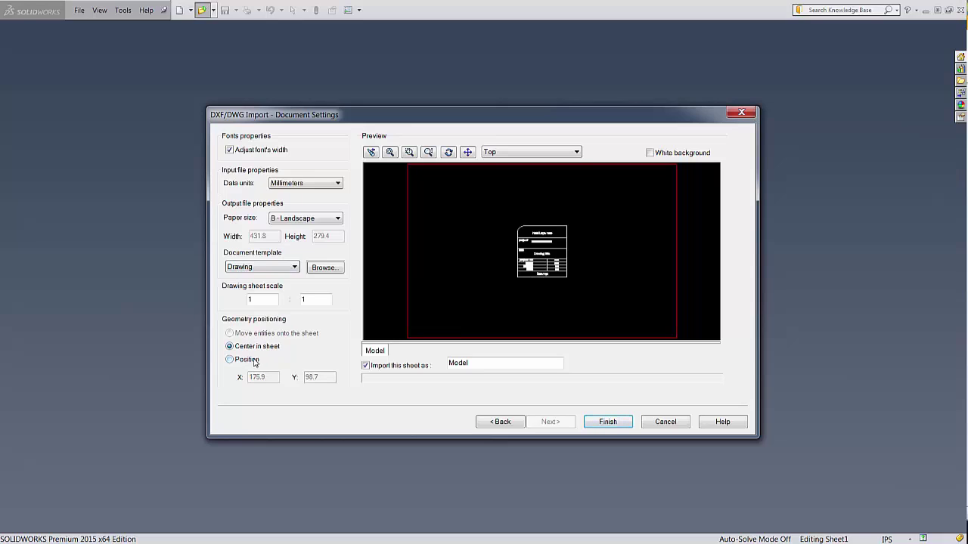
{"action": "left_click", "coordinate": [254, 360]}
{"action": "key", "text": "Tab"}
{"action": "type", "text": "1"}
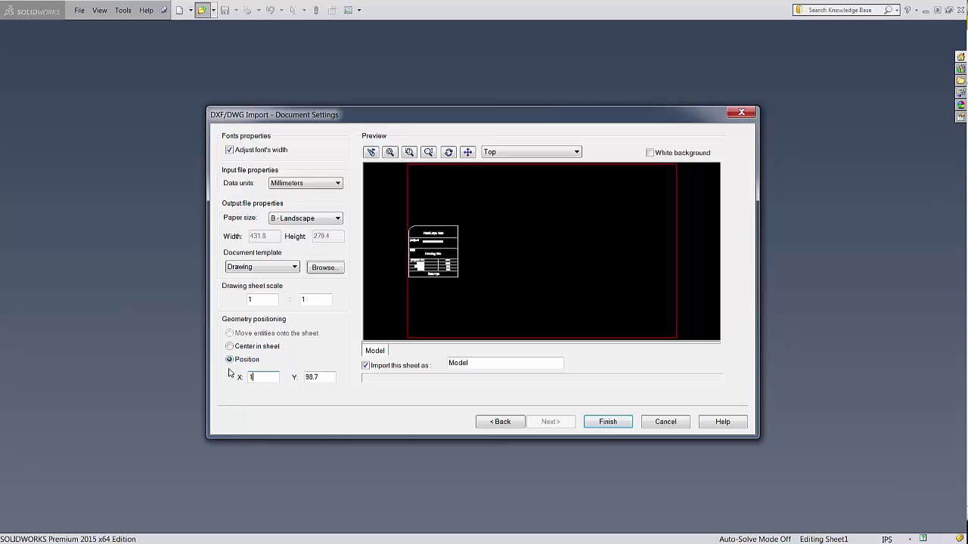
{"action": "type", "text": "0"}
{"action": "key", "text": "Tab"}
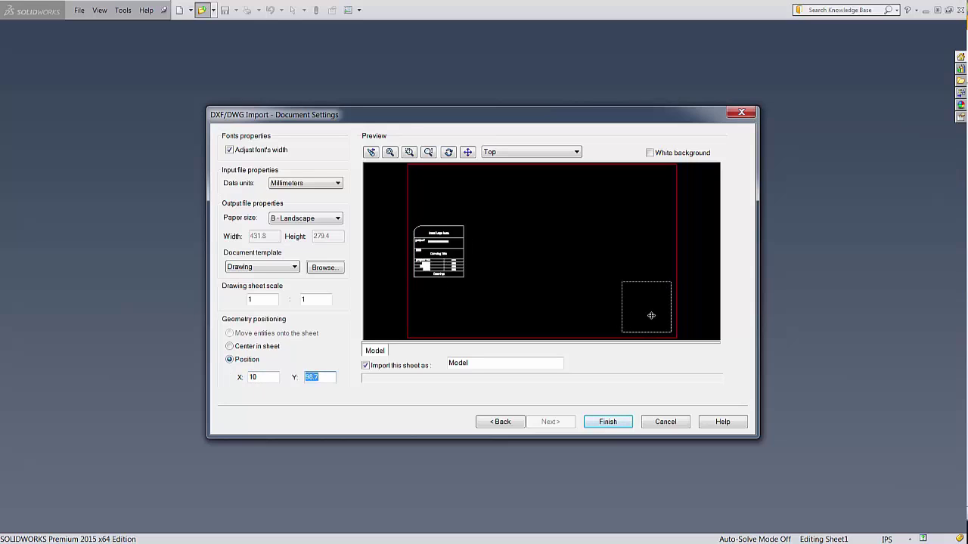
{"action": "left_click_drag", "start_coordinate": [651, 315], "coordinate": [651, 315]}
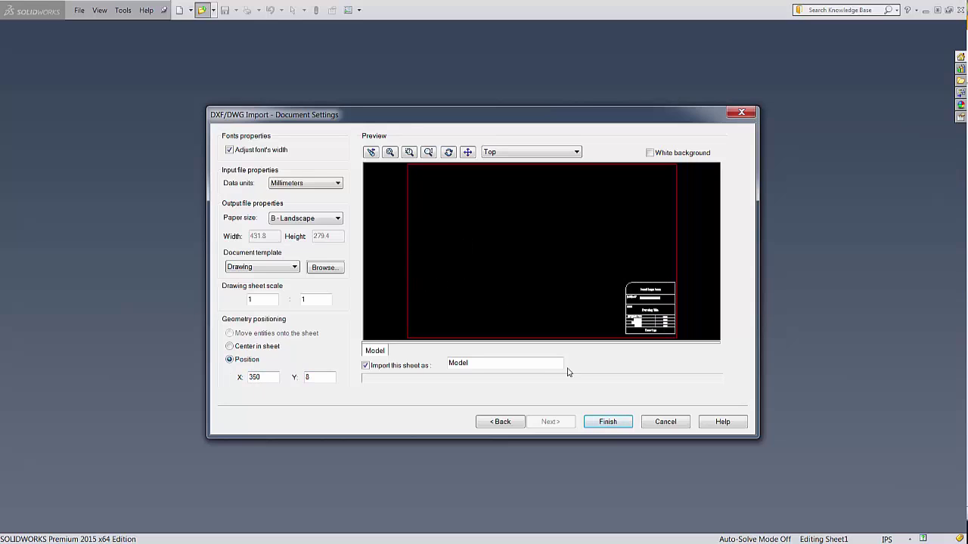
{"action": "left_click", "coordinate": [592, 421]}
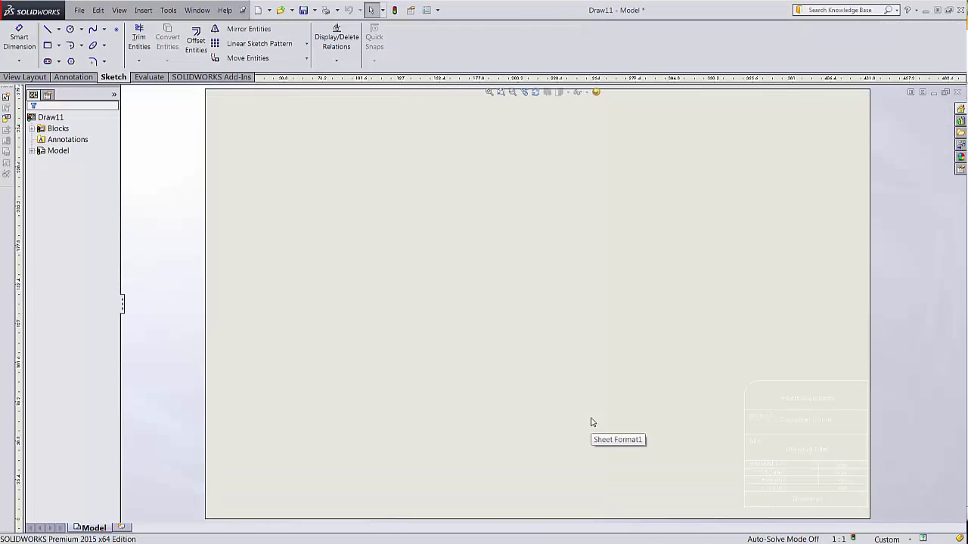
In sheet format editing, set the title block's layer 0 colour to black in Layer Properties.
{"action": "right_click", "coordinate": [761, 365]}
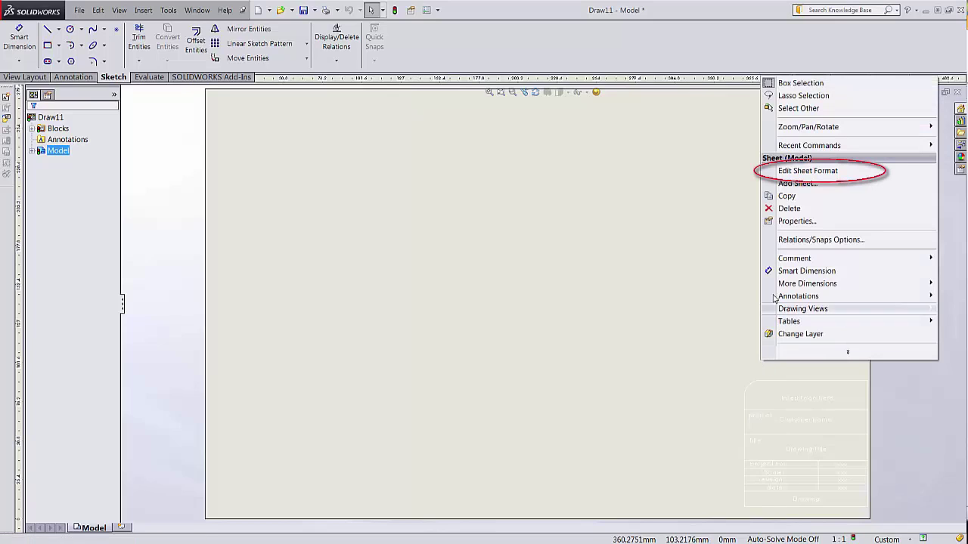
{"action": "left_click", "coordinate": [804, 173]}
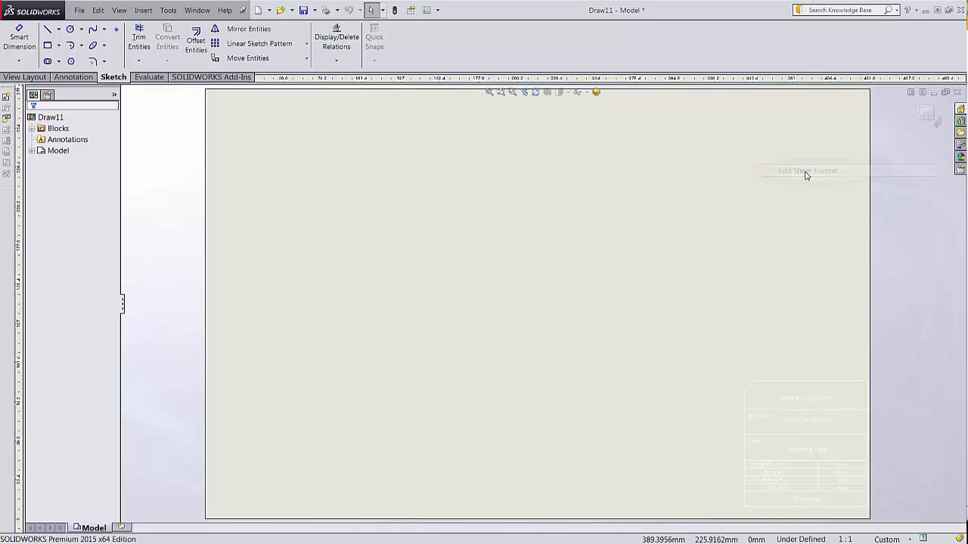
{"action": "right_click", "coordinate": [806, 381]}
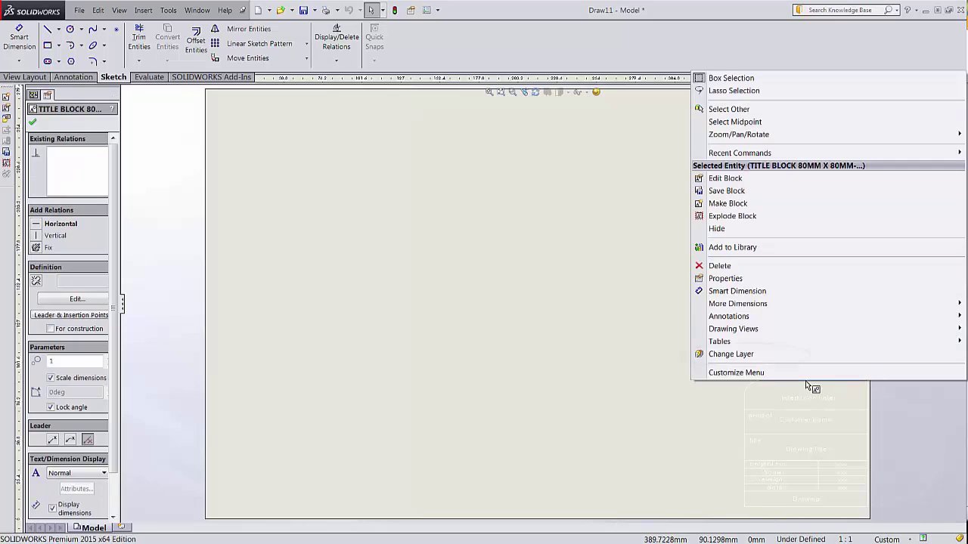
{"action": "left_click", "coordinate": [748, 353]}
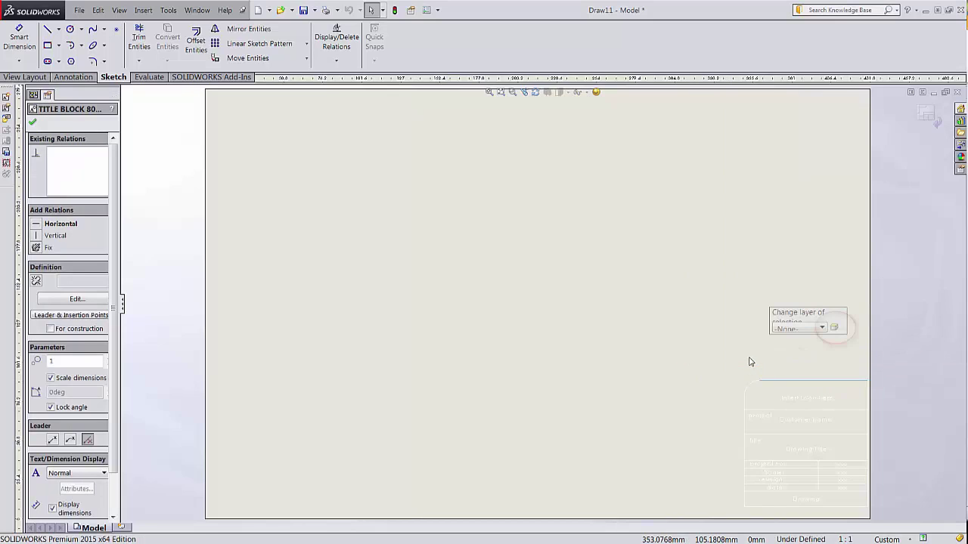
{"action": "left_click", "coordinate": [834, 327]}
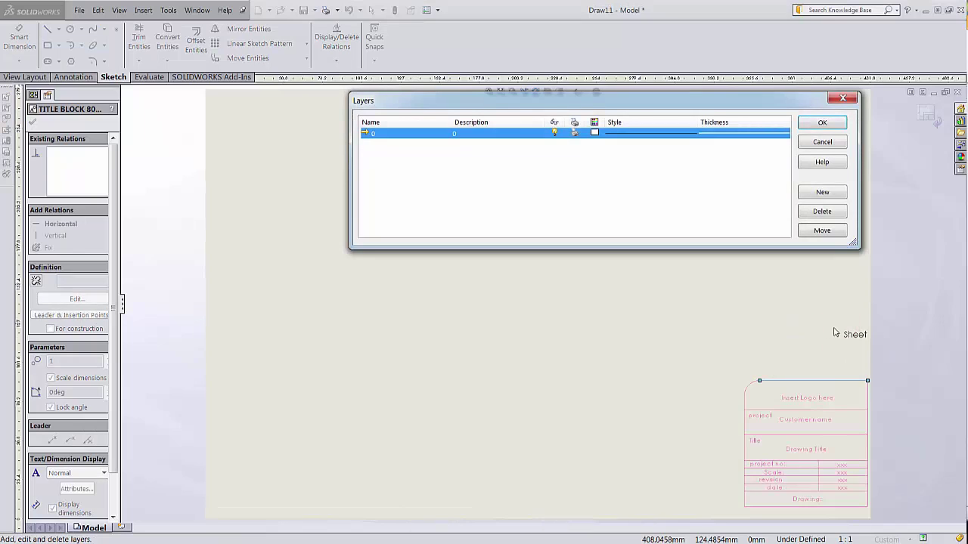
{"action": "left_click", "coordinate": [594, 133]}
{"action": "left_click", "coordinate": [544, 173]}
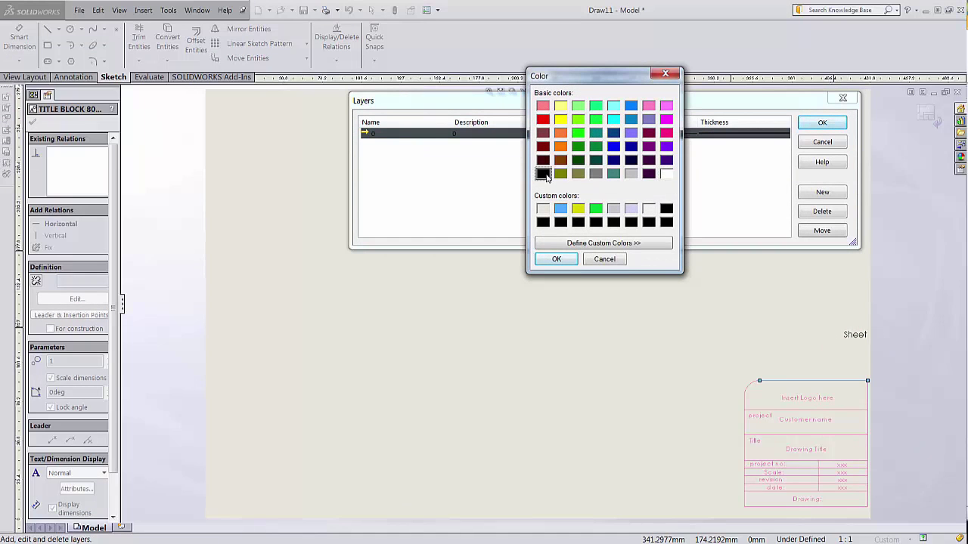
{"action": "left_click", "coordinate": [557, 257]}
{"action": "left_click", "coordinate": [822, 123]}
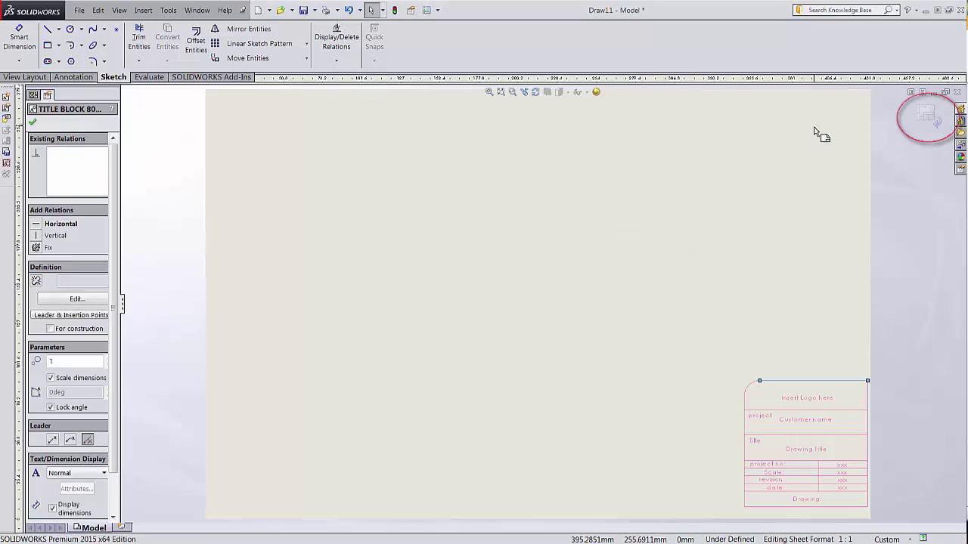
Exit sheet format editing and start Save As with type Drawing Templates (*.drwdot).
{"action": "left_click", "coordinate": [923, 113]}
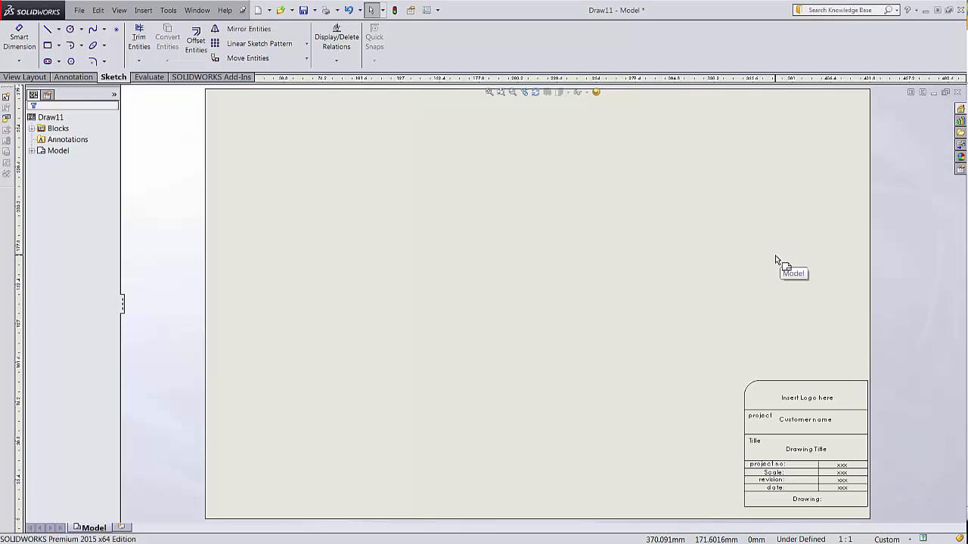
{"action": "left_click", "coordinate": [80, 11]}
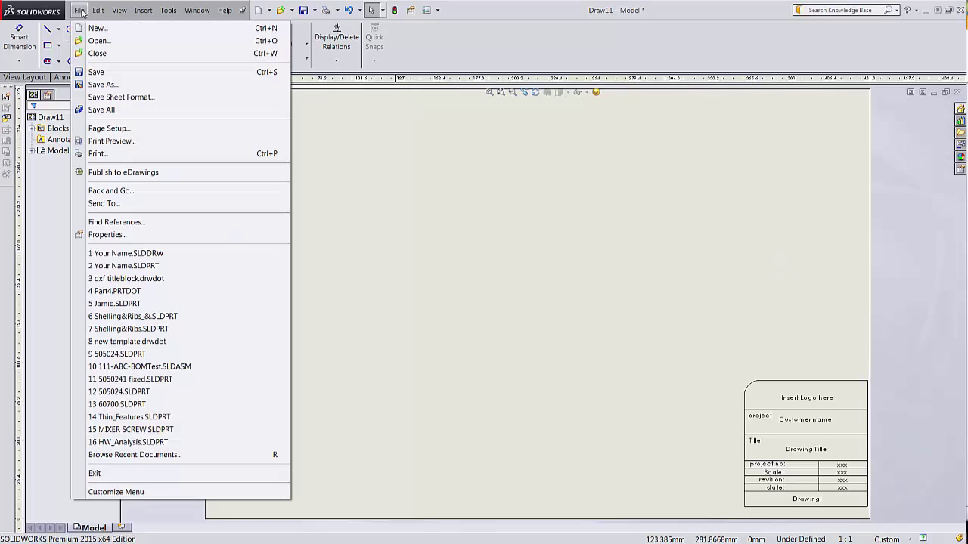
{"action": "left_click", "coordinate": [92, 85]}
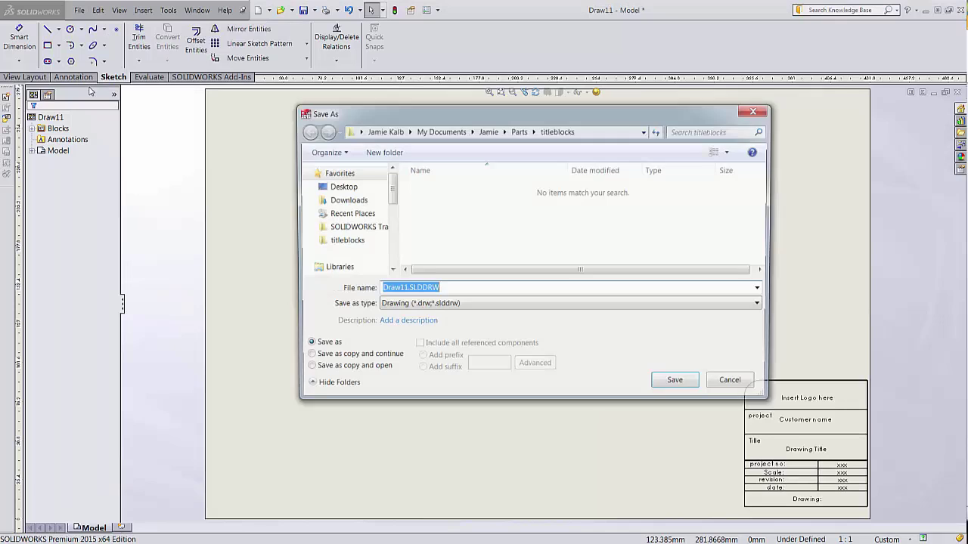
{"action": "left_click", "coordinate": [410, 306]}
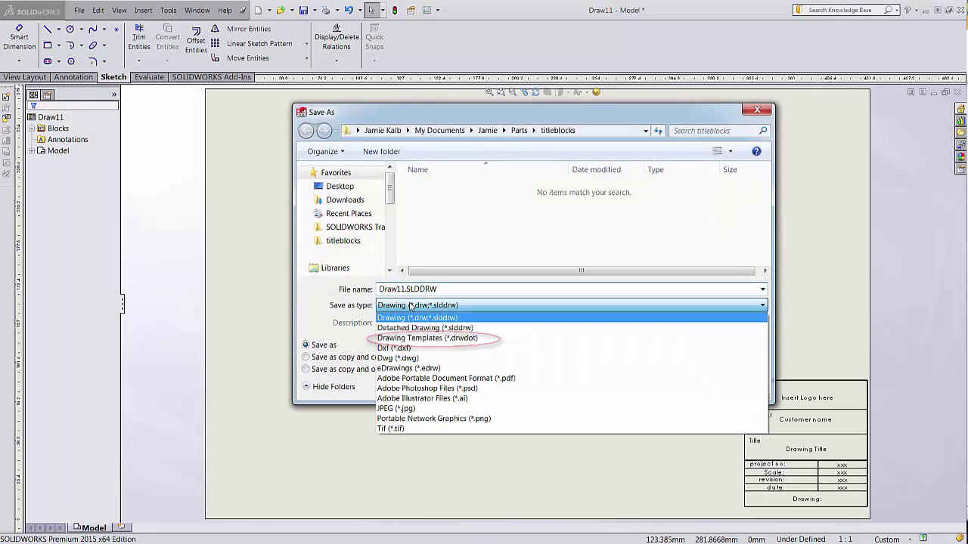
{"action": "left_click", "coordinate": [430, 338]}
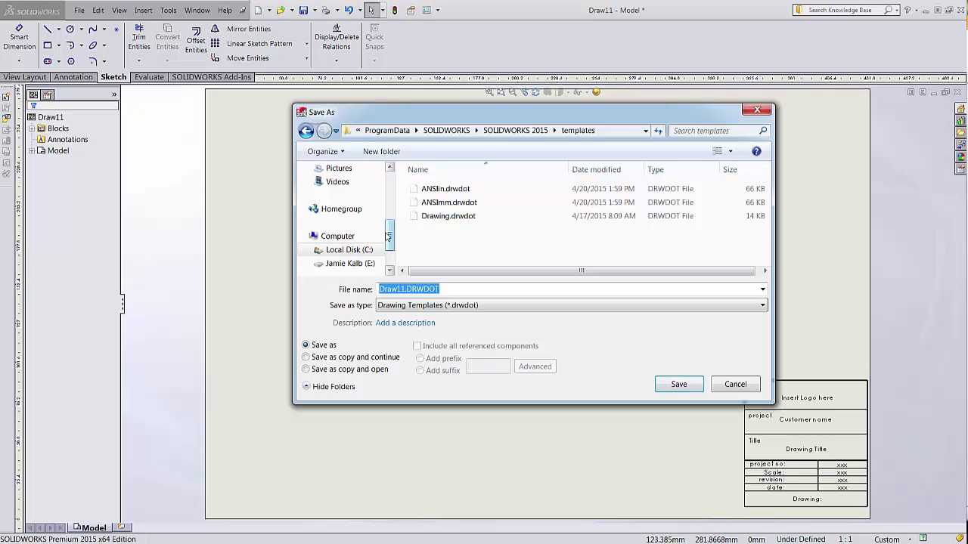
Browse to C:\ProgramData\SOLIDWORKS\SOLIDWORKS 2015\templates in the Save As dialog.
{"action": "left_click", "coordinate": [375, 238]}
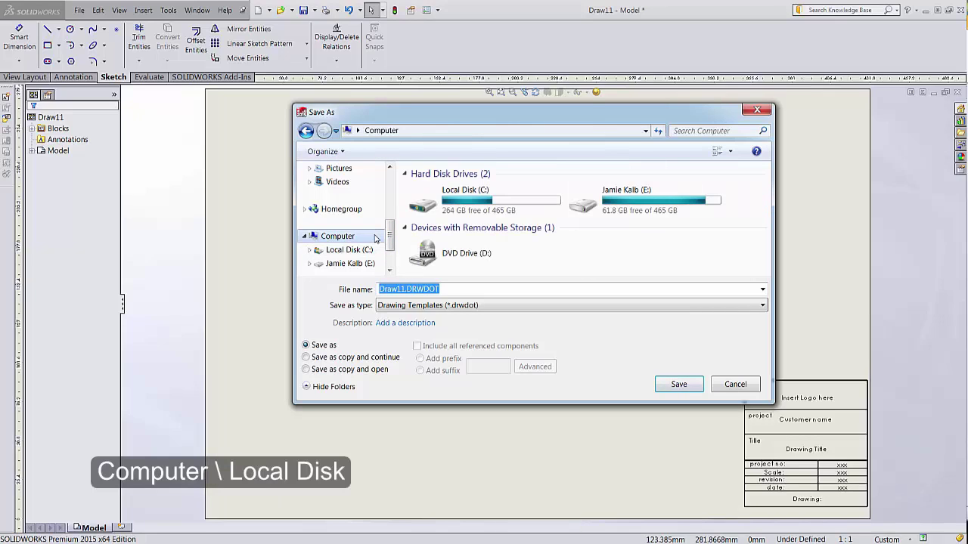
{"action": "left_click", "coordinate": [370, 250]}
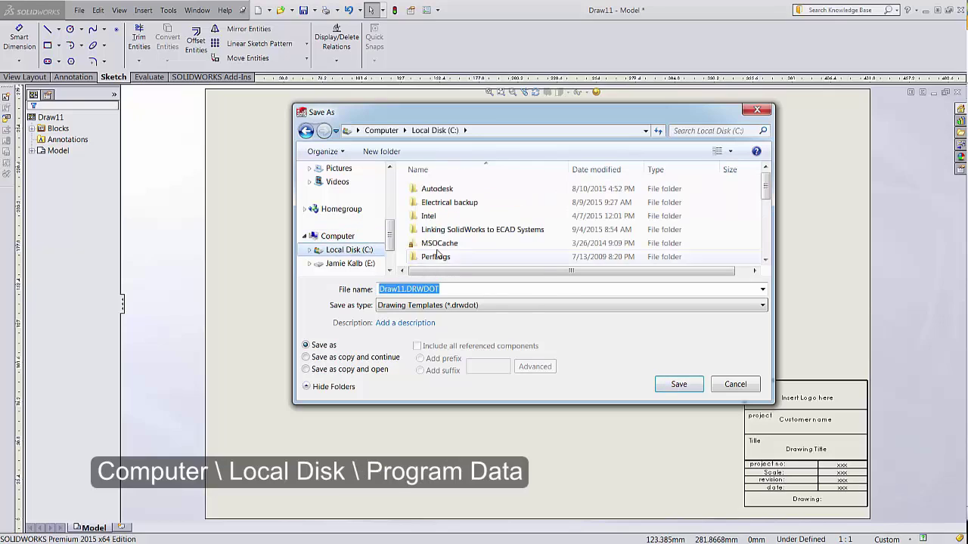
{"action": "left_click", "coordinate": [472, 250]}
{"action": "scroll", "coordinate": [478, 251], "scroll_direction": "down", "scroll_amount": 2}
{"action": "scroll", "coordinate": [477, 251], "scroll_direction": "down", "scroll_amount": 2}
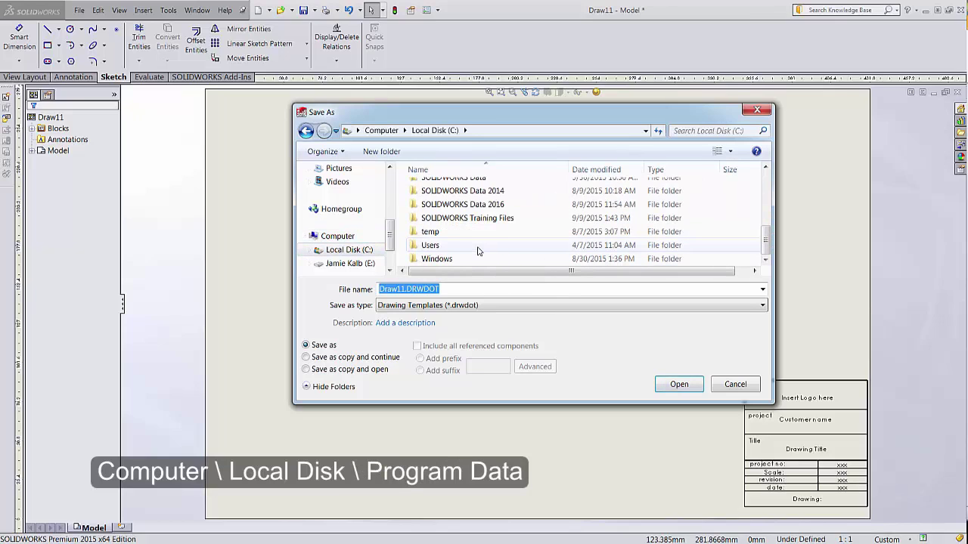
{"action": "scroll", "coordinate": [478, 251], "scroll_direction": "up", "scroll_amount": 3}
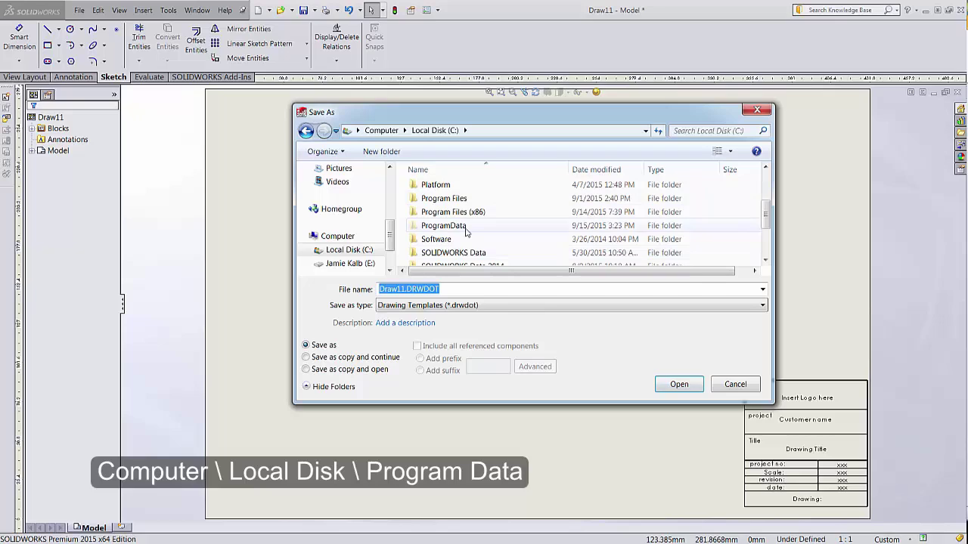
{"action": "double_click", "coordinate": [453, 226]}
{"action": "left_click", "coordinate": [467, 231]}
{"action": "scroll", "coordinate": [467, 232], "scroll_direction": "down", "scroll_amount": 8}
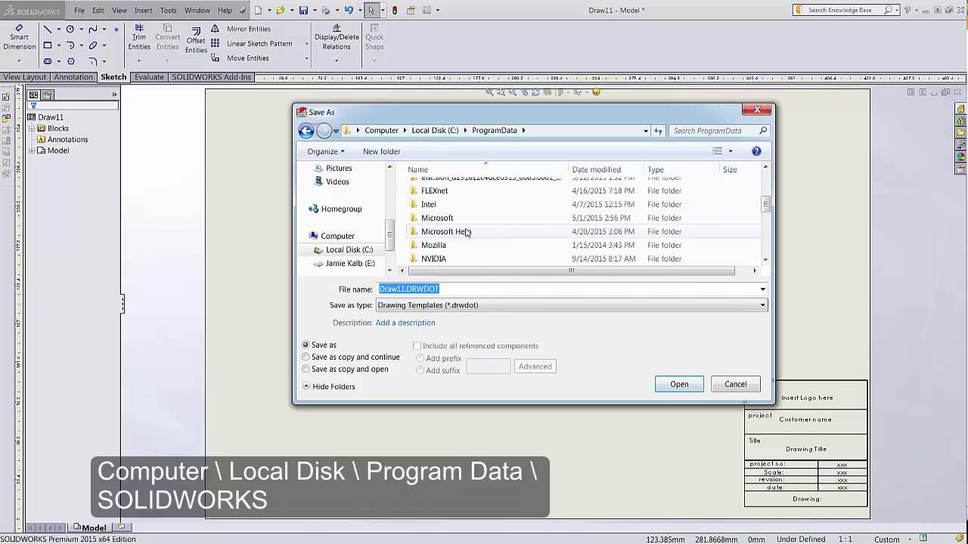
{"action": "scroll", "coordinate": [466, 232], "scroll_direction": "down", "scroll_amount": 1}
{"action": "scroll", "coordinate": [463, 227], "scroll_direction": "up", "scroll_amount": 1}
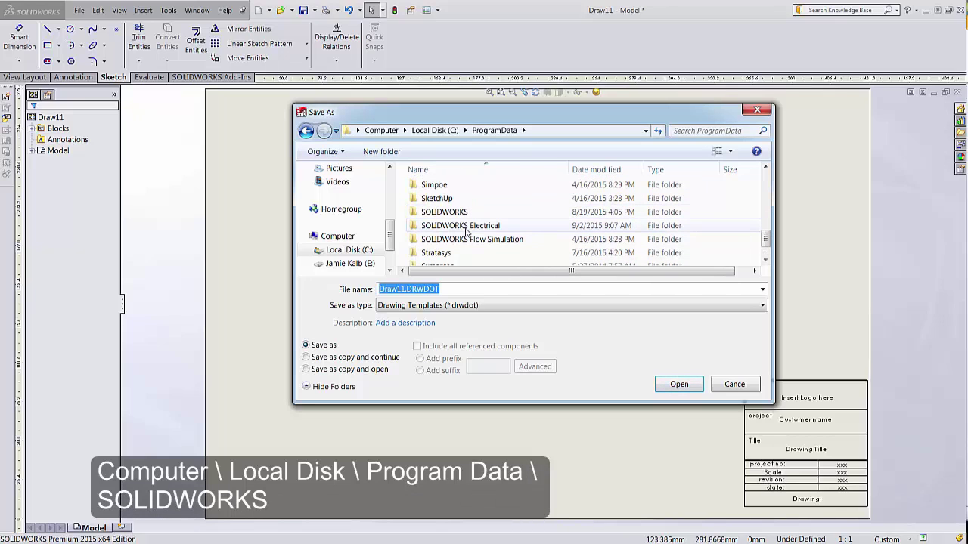
{"action": "double_click", "coordinate": [459, 217]}
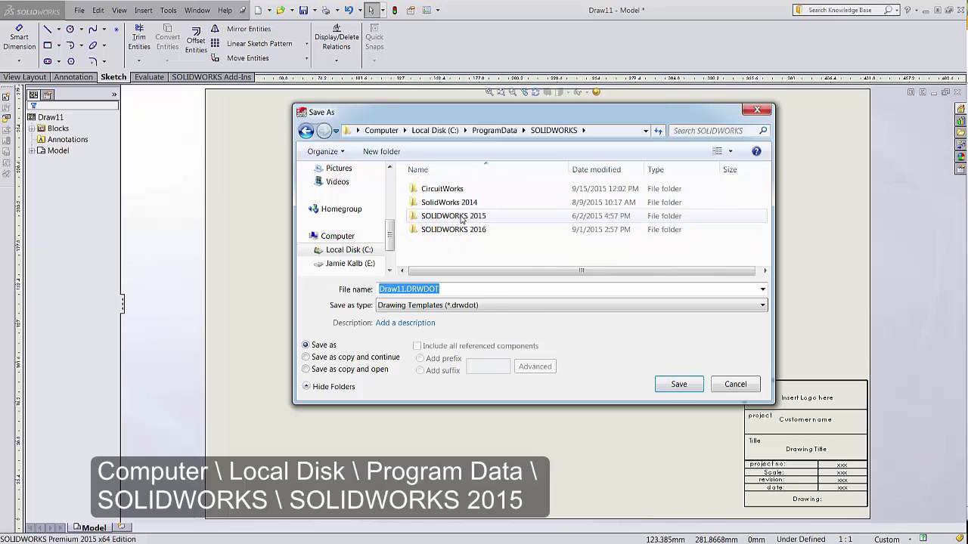
{"action": "left_click", "coordinate": [462, 218]}
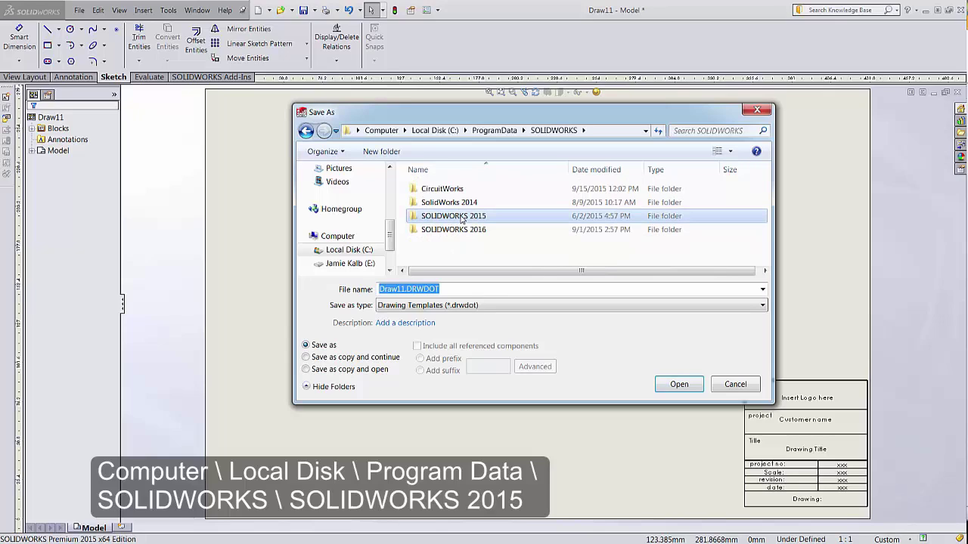
{"action": "double_click", "coordinate": [462, 217]}
{"action": "left_click", "coordinate": [464, 244]}
{"action": "scroll", "coordinate": [465, 246], "scroll_direction": "down", "scroll_amount": 2}
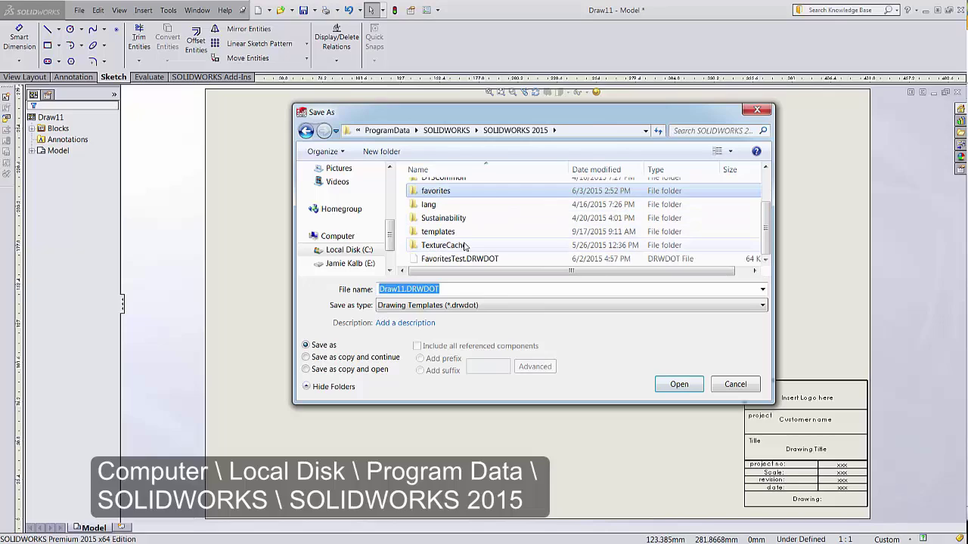
{"action": "double_click", "coordinate": [461, 233]}
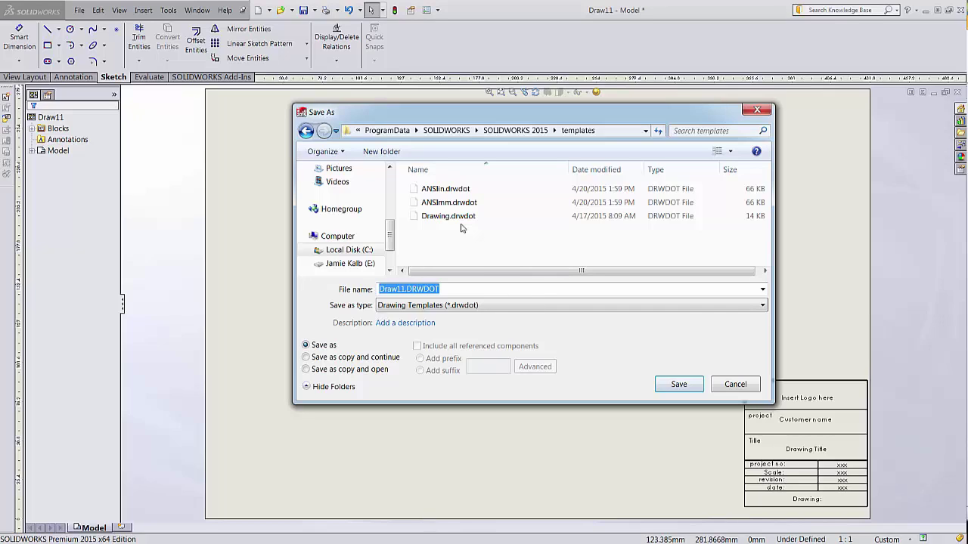
Create a 'new templates' folder on the Desktop and save the template there as 'DXF titleblock'.
{"action": "left_click_drag", "start_coordinate": [389, 235], "coordinate": [389, 188]}
{"action": "left_click", "coordinate": [339, 186]}
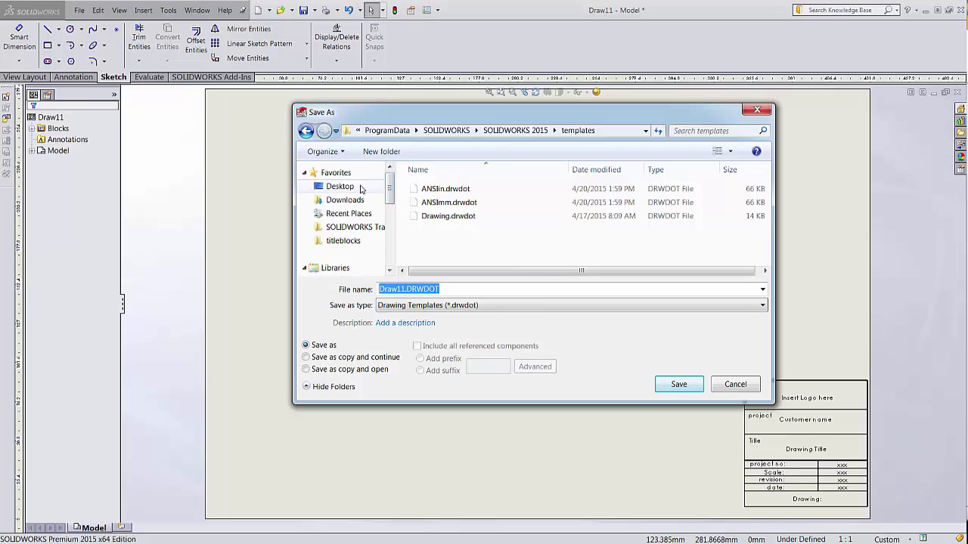
{"action": "right_click", "coordinate": [740, 244]}
{"action": "mouse_move", "coordinate": [766, 342]}
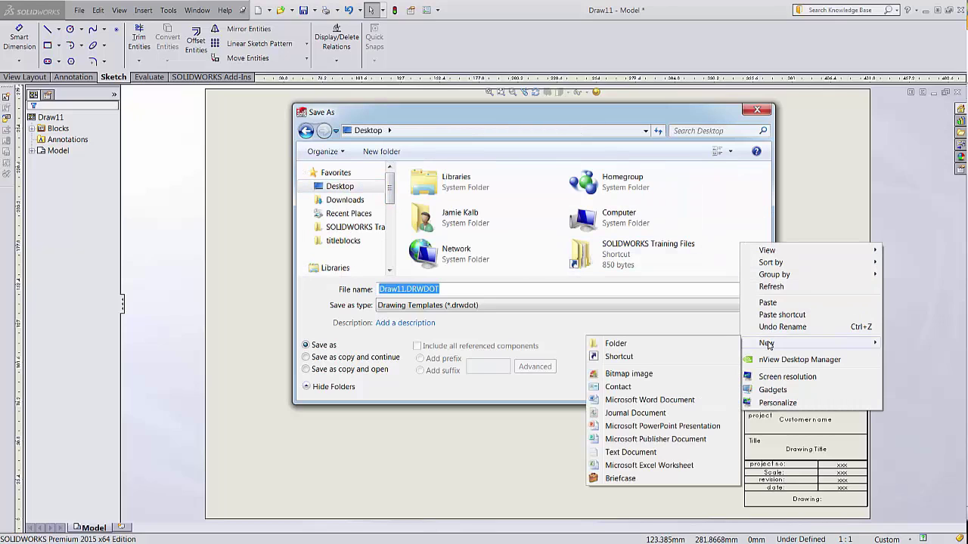
{"action": "left_click", "coordinate": [706, 342]}
{"action": "type", "text": "new templates"}
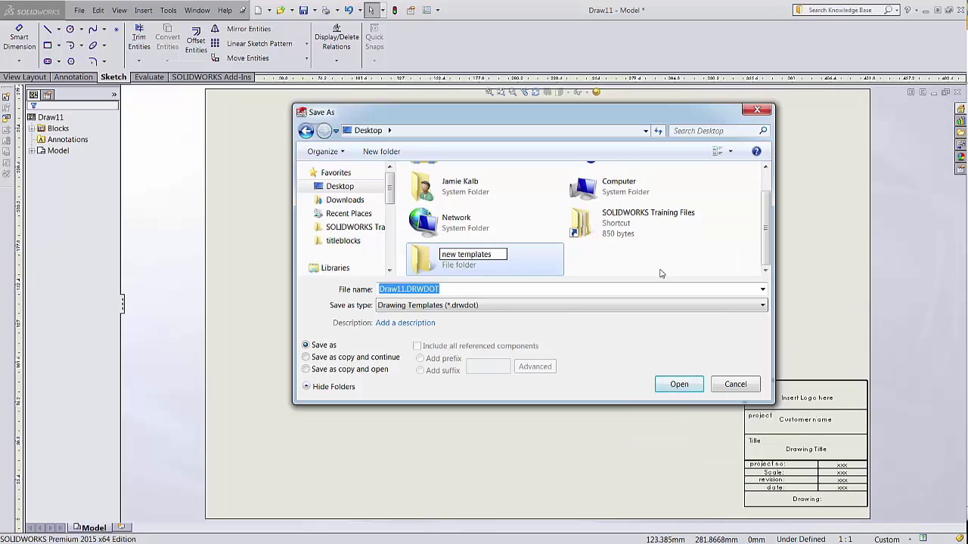
{"action": "key", "text": "Return"}
{"action": "key", "text": "Return"}
{"action": "type", "text": "DXF"}
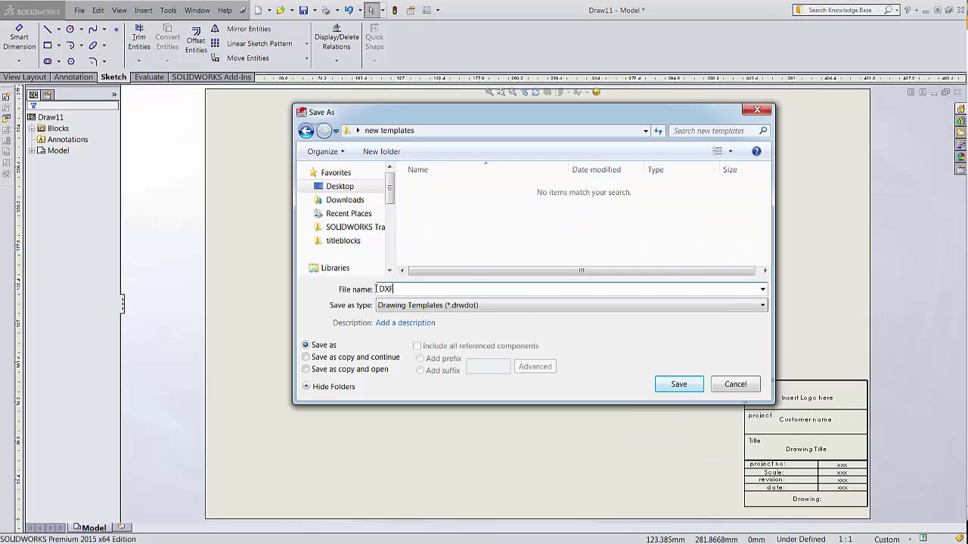
{"action": "type", "text": " titleblock"}
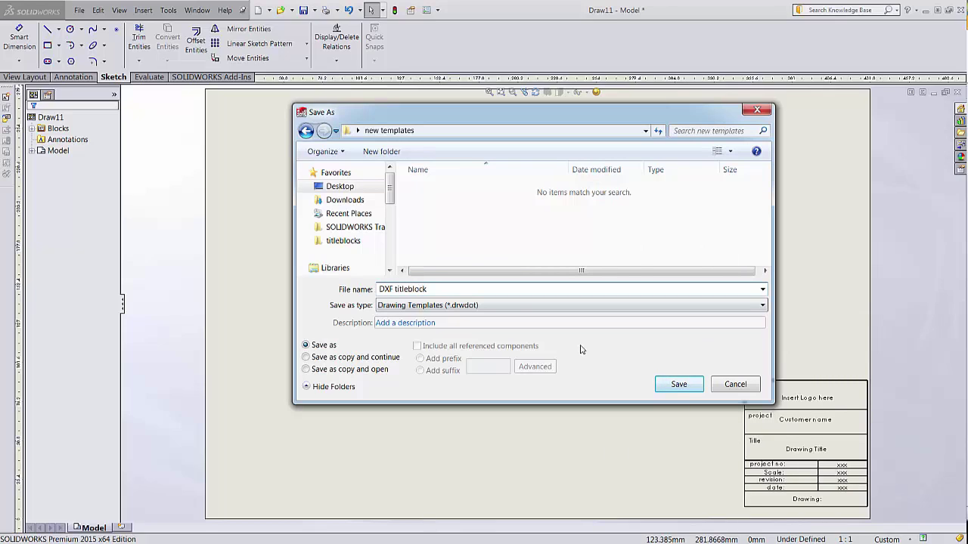
{"action": "left_click", "coordinate": [667, 385]}
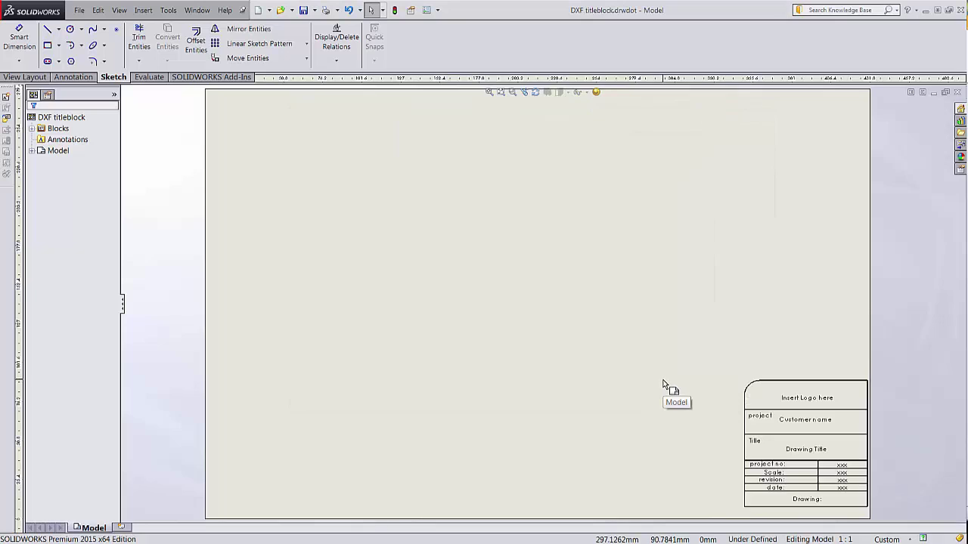
Add Desktop\new templates to the Document Templates file locations and confirm the path change.
{"action": "left_click", "coordinate": [428, 13]}
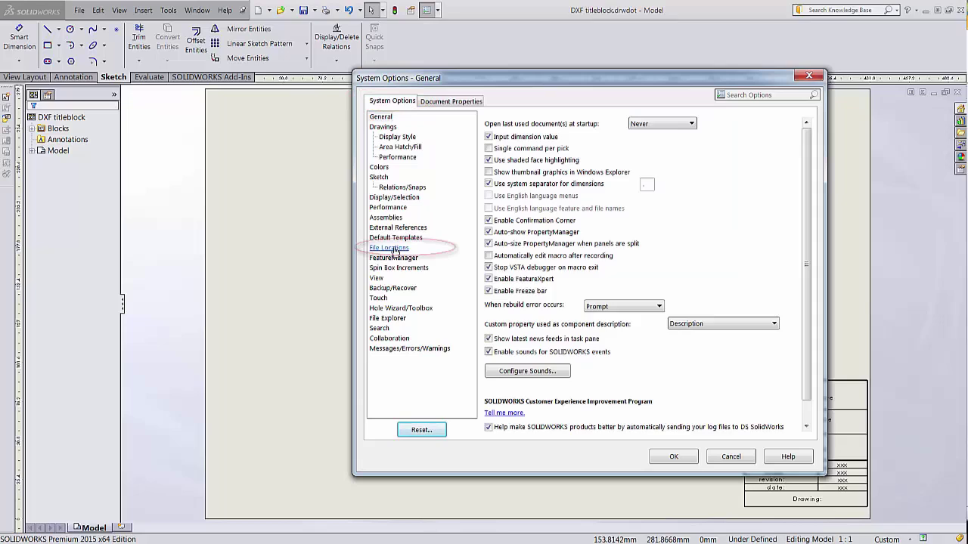
{"action": "left_click", "coordinate": [389, 247]}
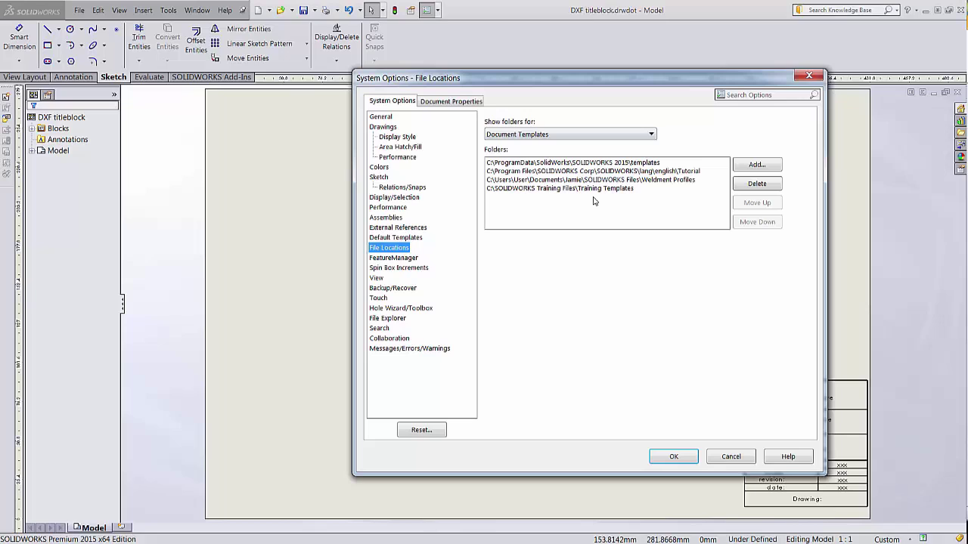
{"action": "left_click", "coordinate": [747, 167]}
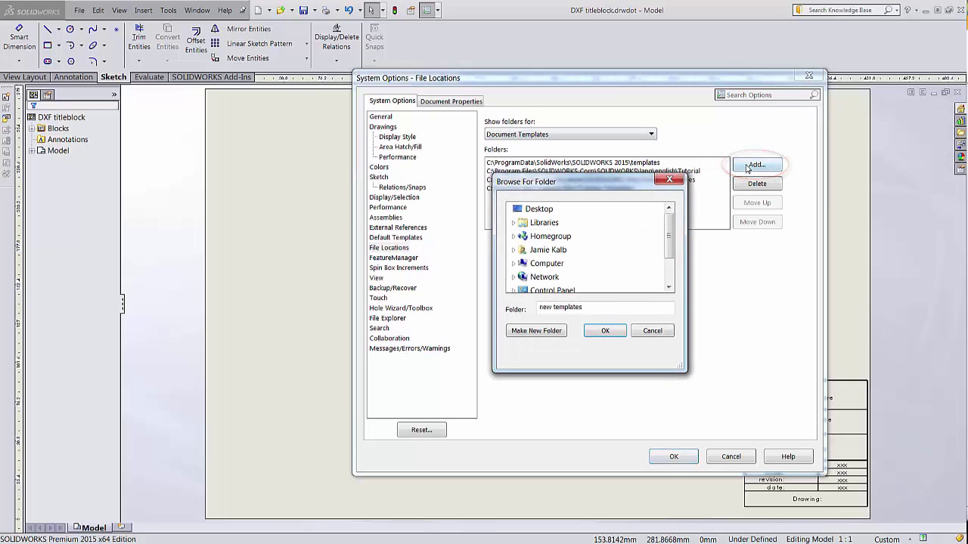
{"action": "left_click", "coordinate": [557, 210]}
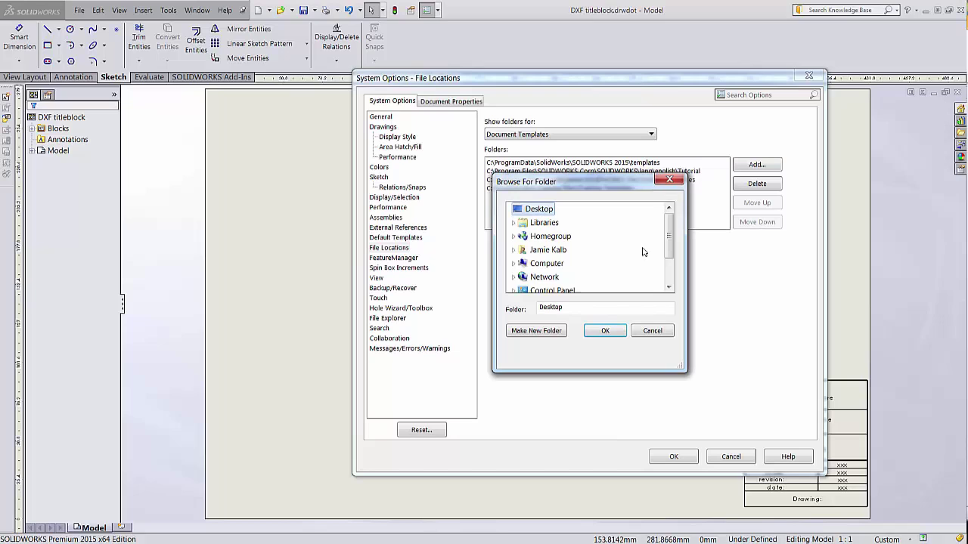
{"action": "scroll", "coordinate": [642, 252], "scroll_direction": "down", "scroll_amount": 3}
{"action": "left_click", "coordinate": [567, 277]}
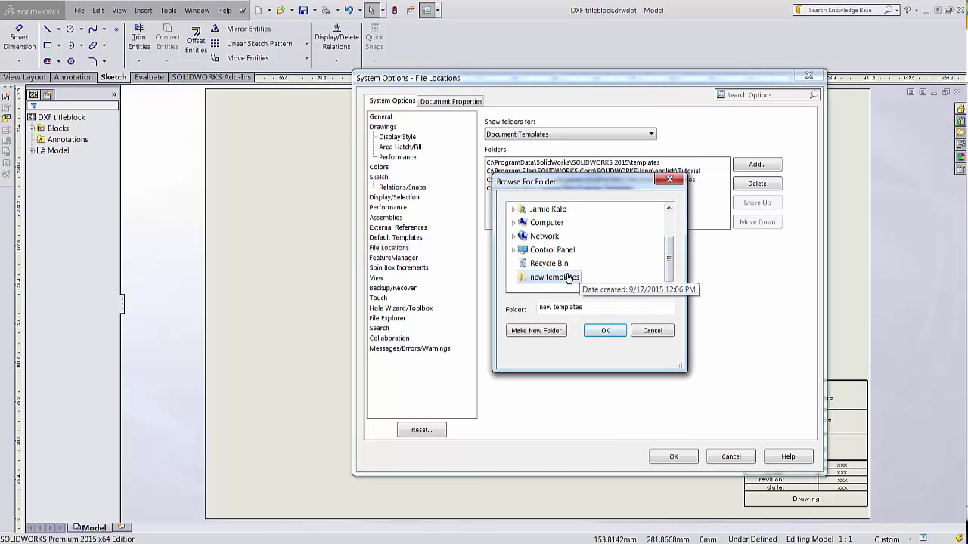
{"action": "left_click", "coordinate": [606, 331]}
{"action": "left_click", "coordinate": [671, 456]}
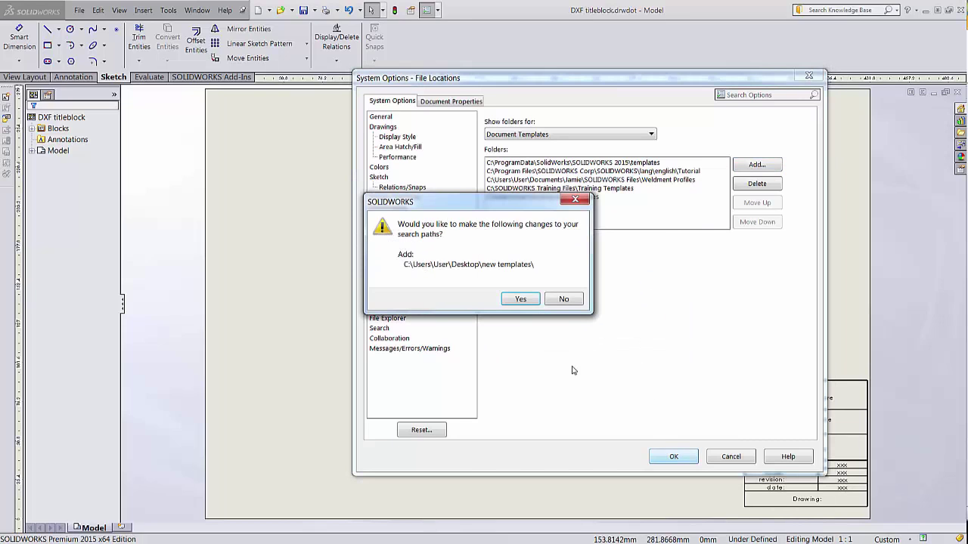
{"action": "left_click", "coordinate": [521, 300]}
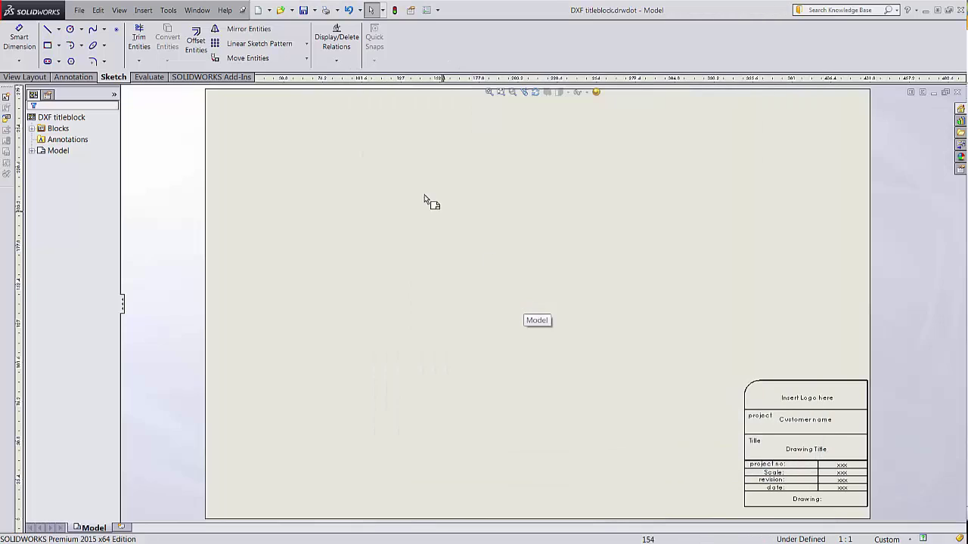
Make a Shelling&Ribs drawing on the DXF titleblock template with a Top view and a projected side view.
{"action": "left_click", "coordinate": [258, 11]}
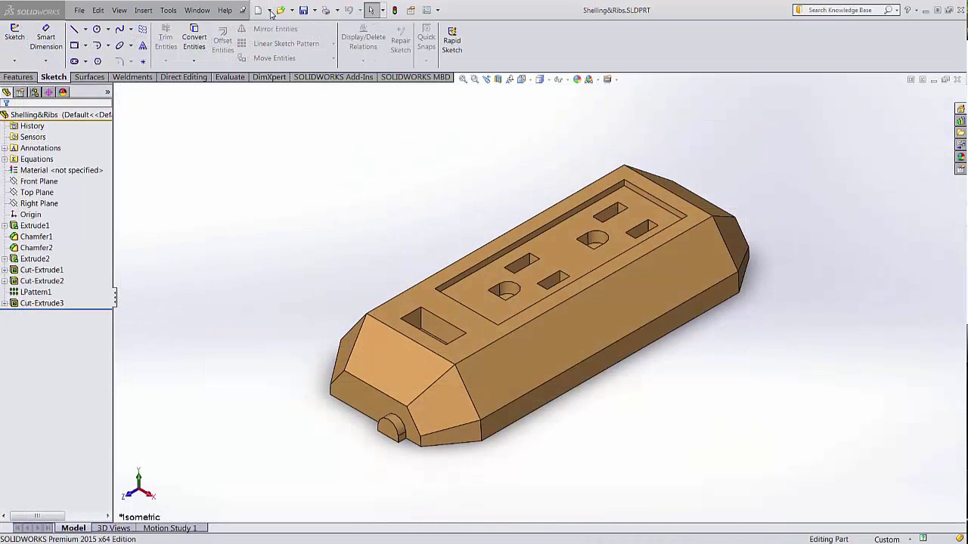
{"action": "left_click", "coordinate": [270, 9]}
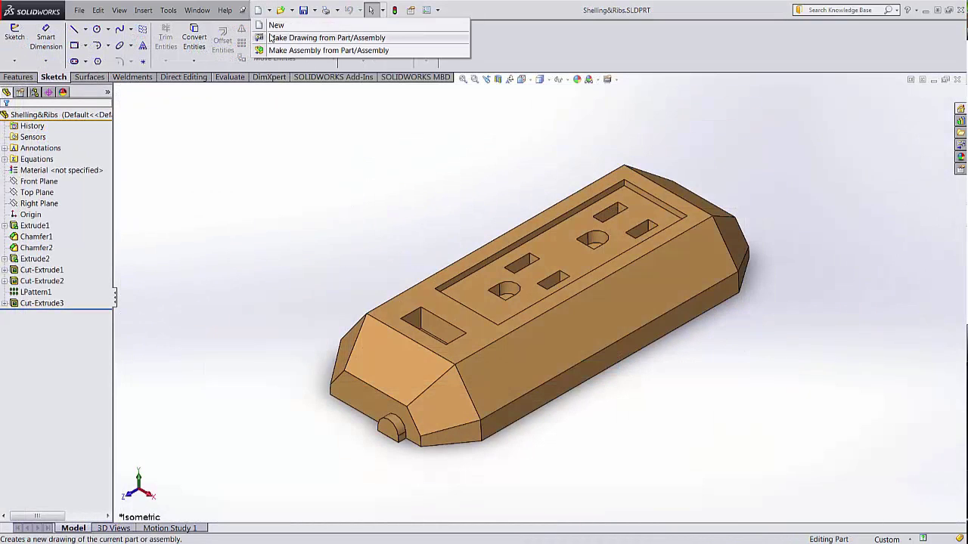
{"action": "left_click", "coordinate": [313, 37]}
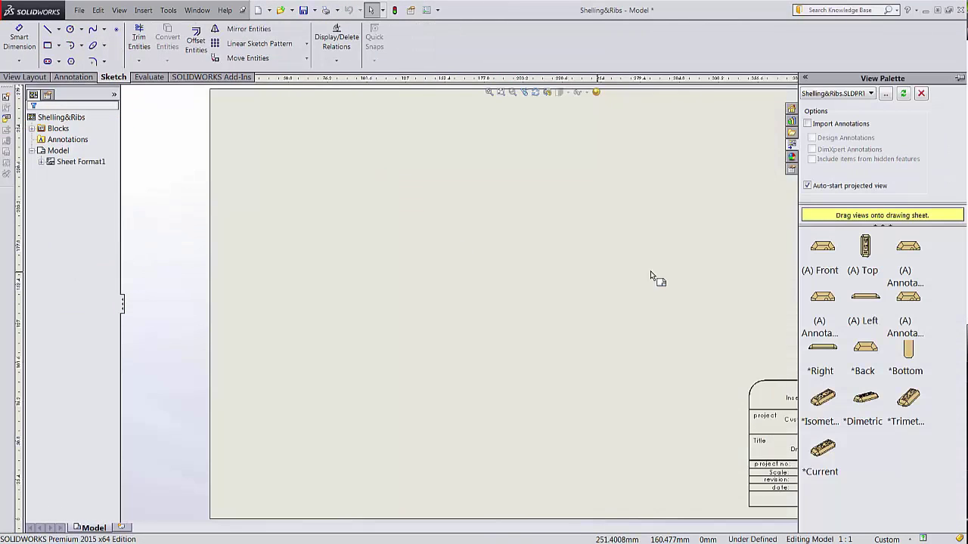
{"action": "left_click_drag", "start_coordinate": [864, 249], "coordinate": [345, 265]}
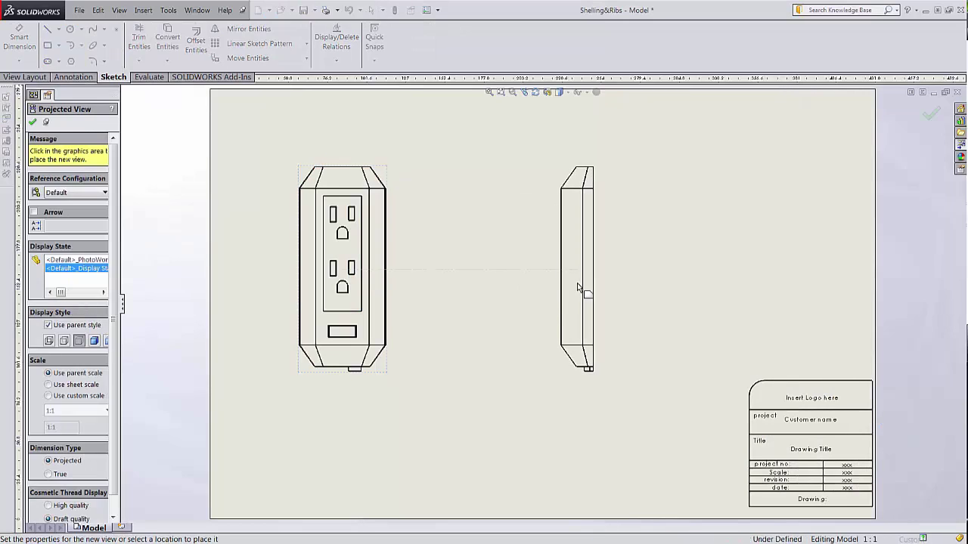
{"action": "left_click", "coordinate": [579, 281]}
Enter sheet format editing and open the title block for block editing.
{"action": "right_click", "coordinate": [756, 340]}
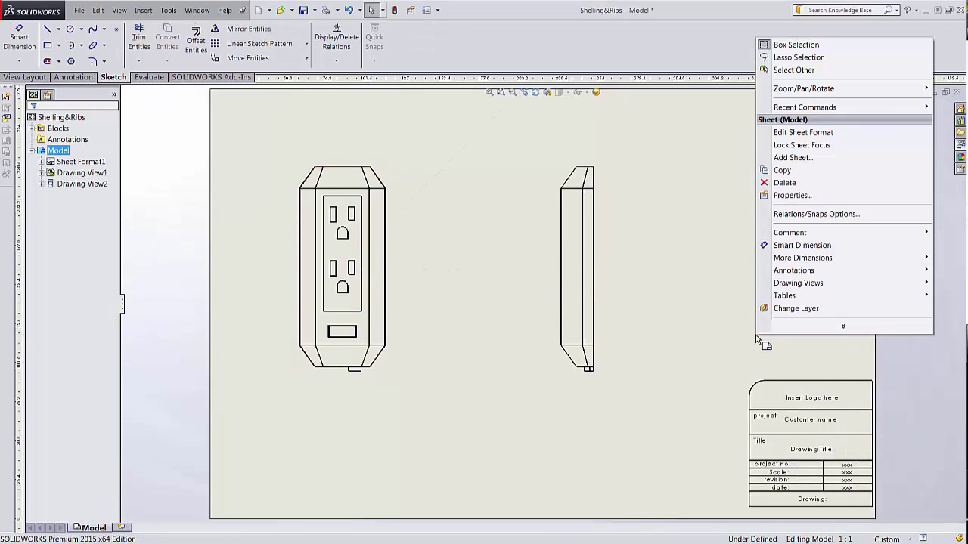
{"action": "left_click", "coordinate": [806, 135]}
{"action": "scroll", "coordinate": [821, 449], "scroll_direction": "down", "scroll_amount": 3}
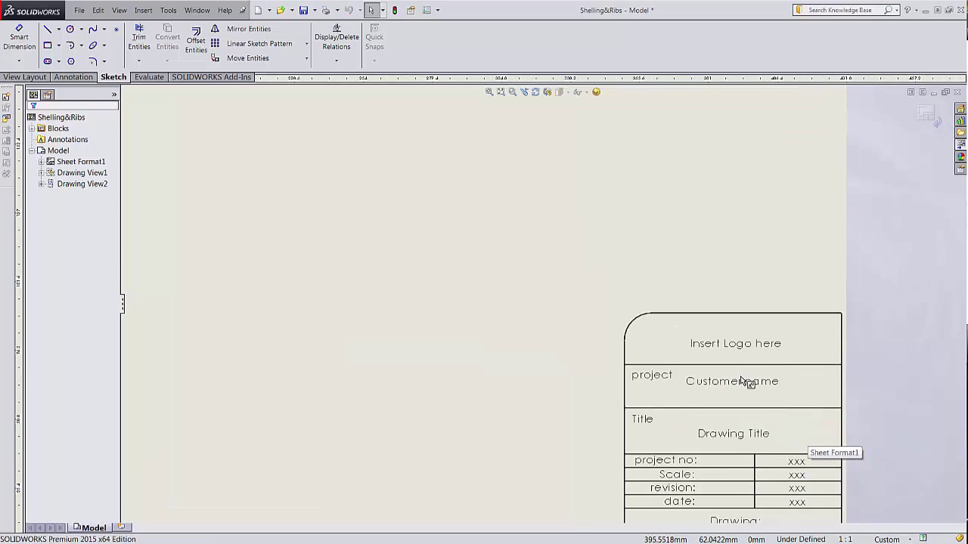
{"action": "double_click", "coordinate": [730, 343]}
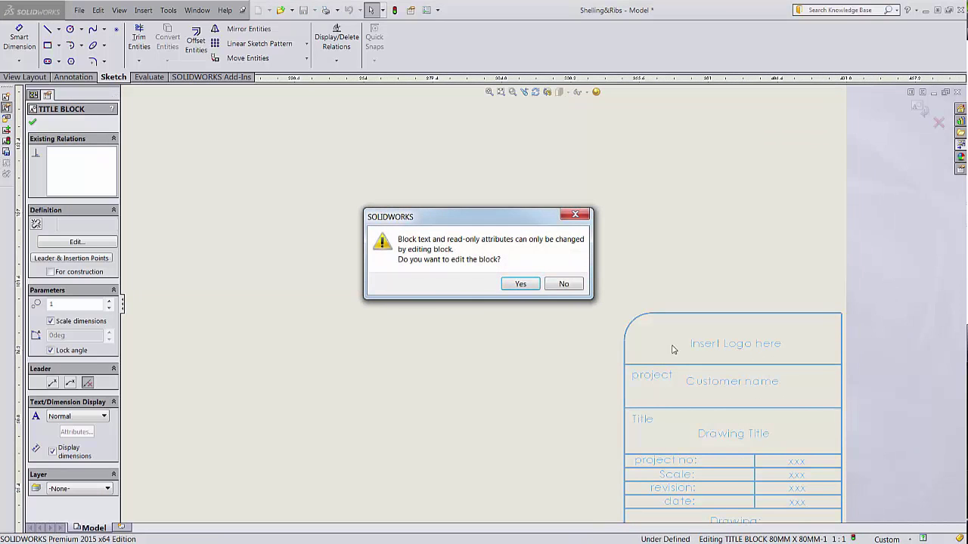
{"action": "left_click", "coordinate": [522, 282]}
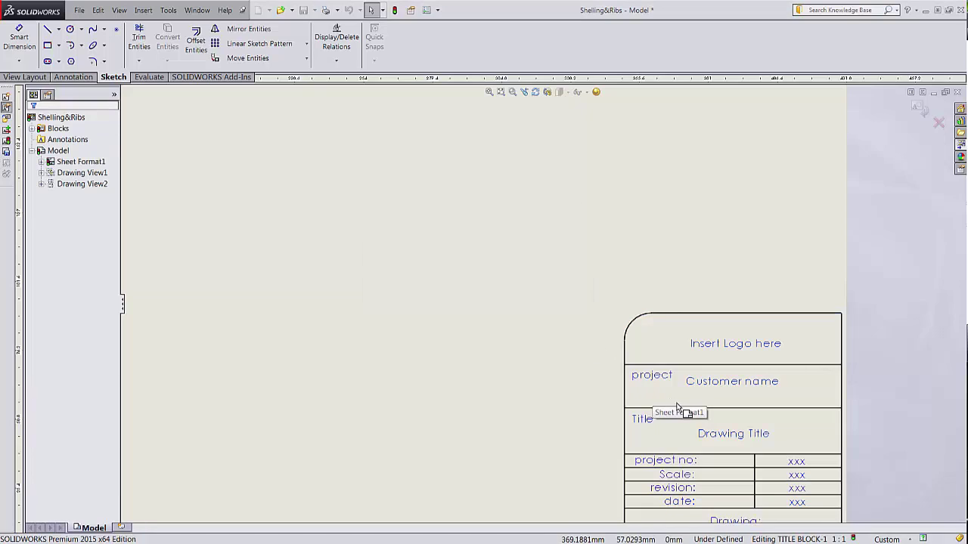
Change the project label text to 'DXF titleblock'.
{"action": "scroll", "coordinate": [673, 400], "scroll_direction": "down", "scroll_amount": 2}
{"action": "double_click", "coordinate": [635, 356]}
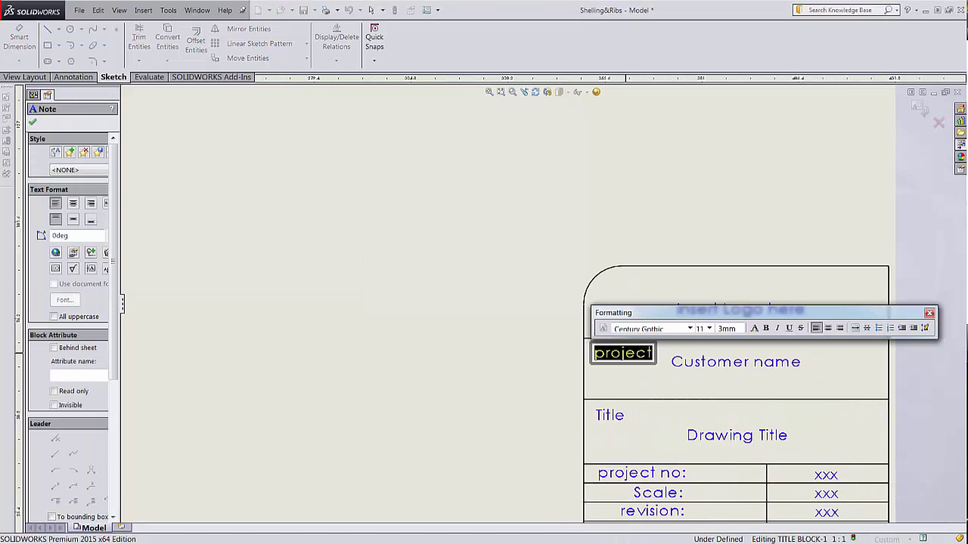
{"action": "type", "text": "DXF titleblock"}
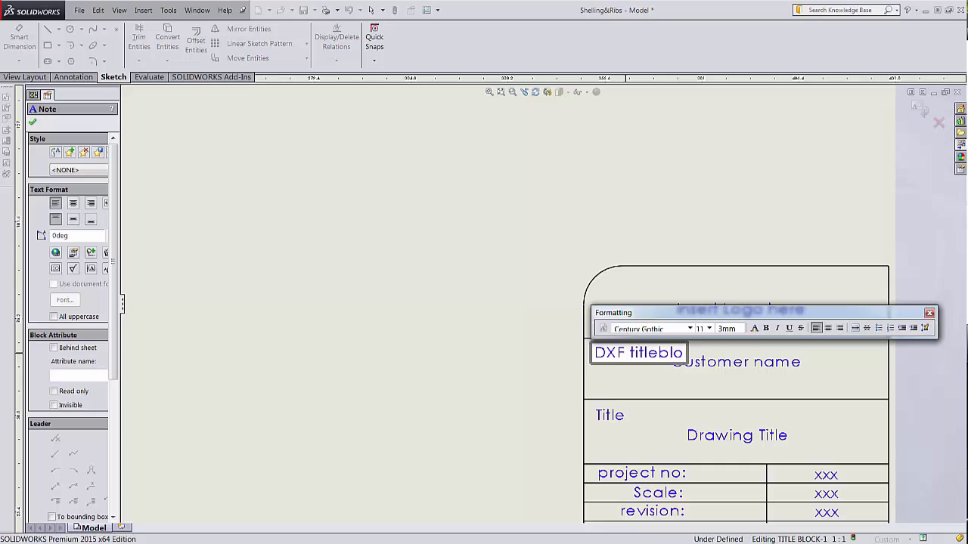
{"action": "left_click", "coordinate": [709, 227]}
{"action": "left_click", "coordinate": [738, 372]}
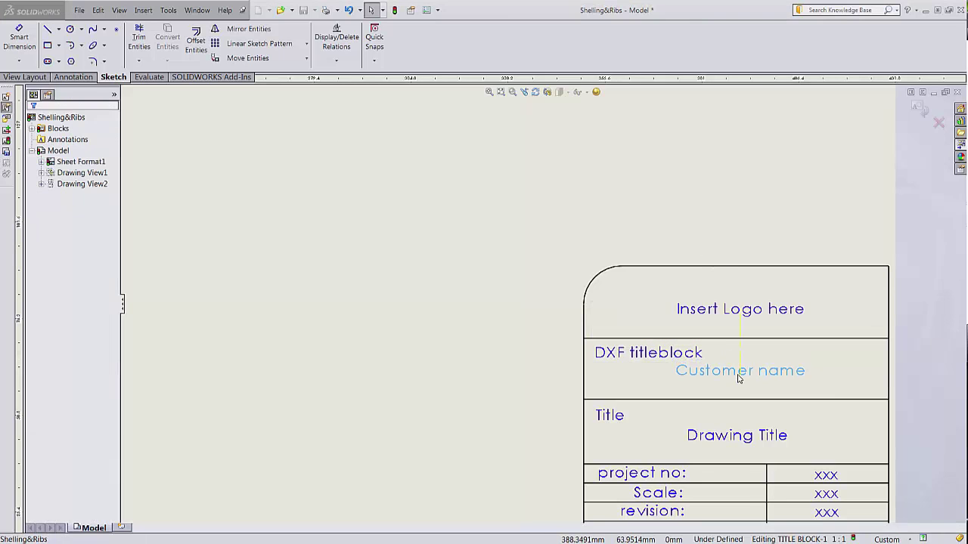
{"action": "left_click", "coordinate": [788, 186]}
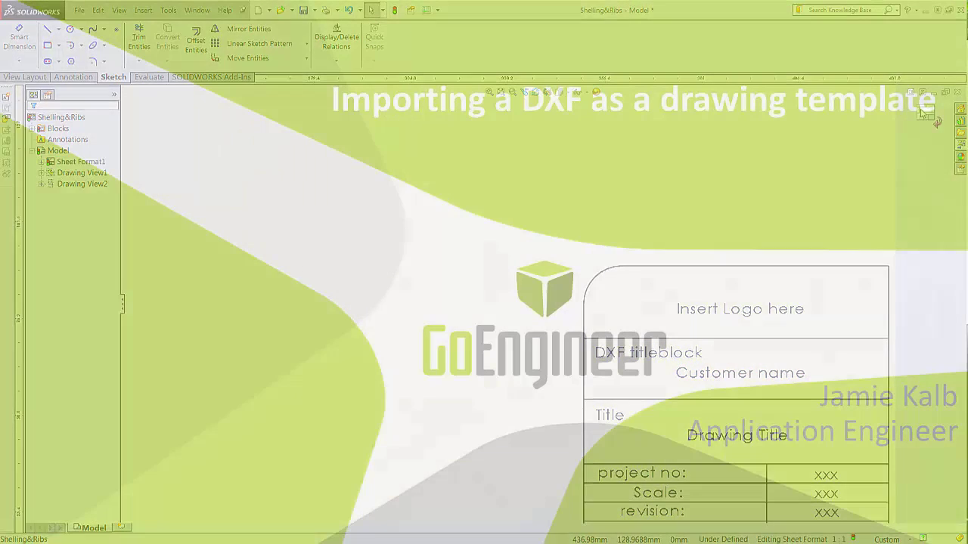